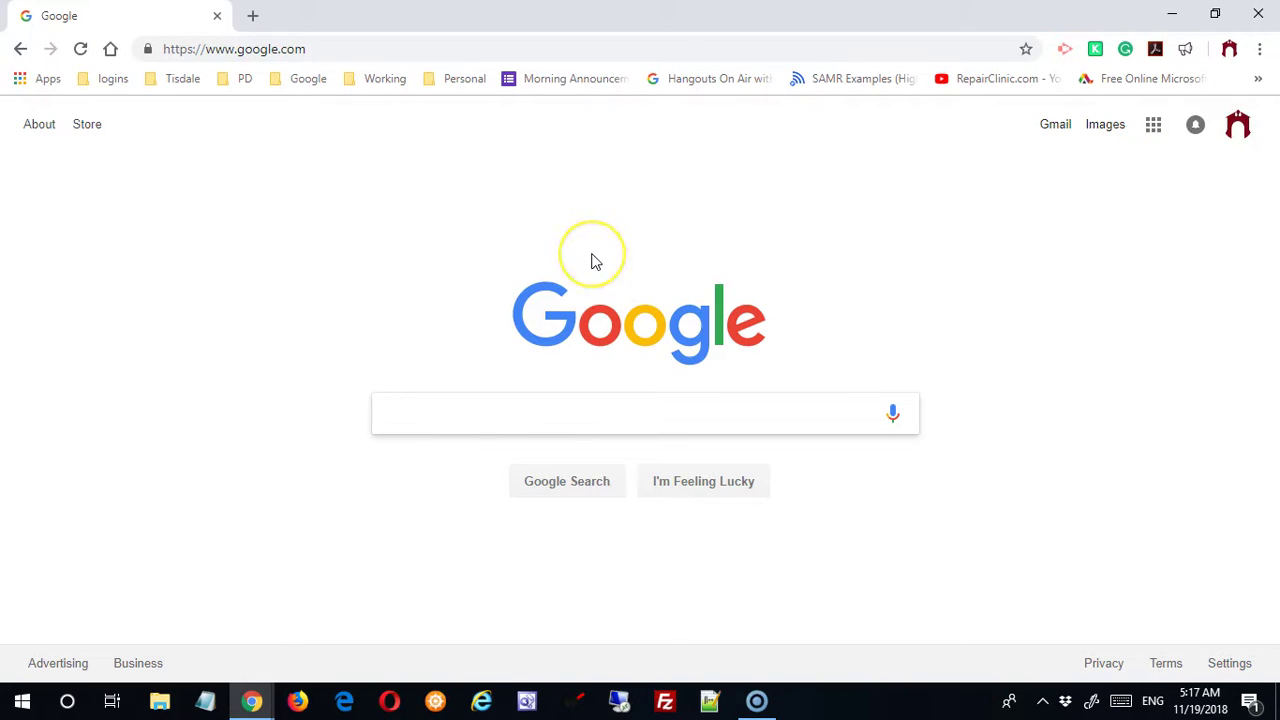
Go to sites.google.com to show the recent Google Sites.
click(1153, 128)
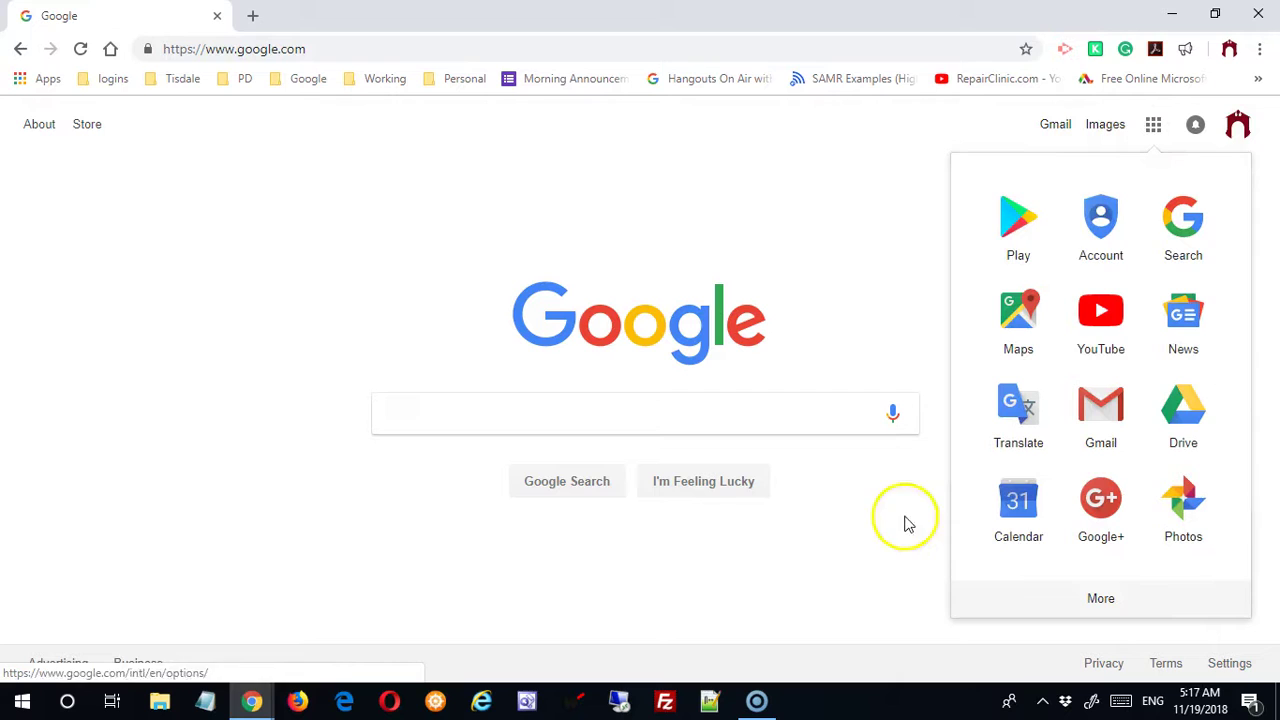
click(696, 232)
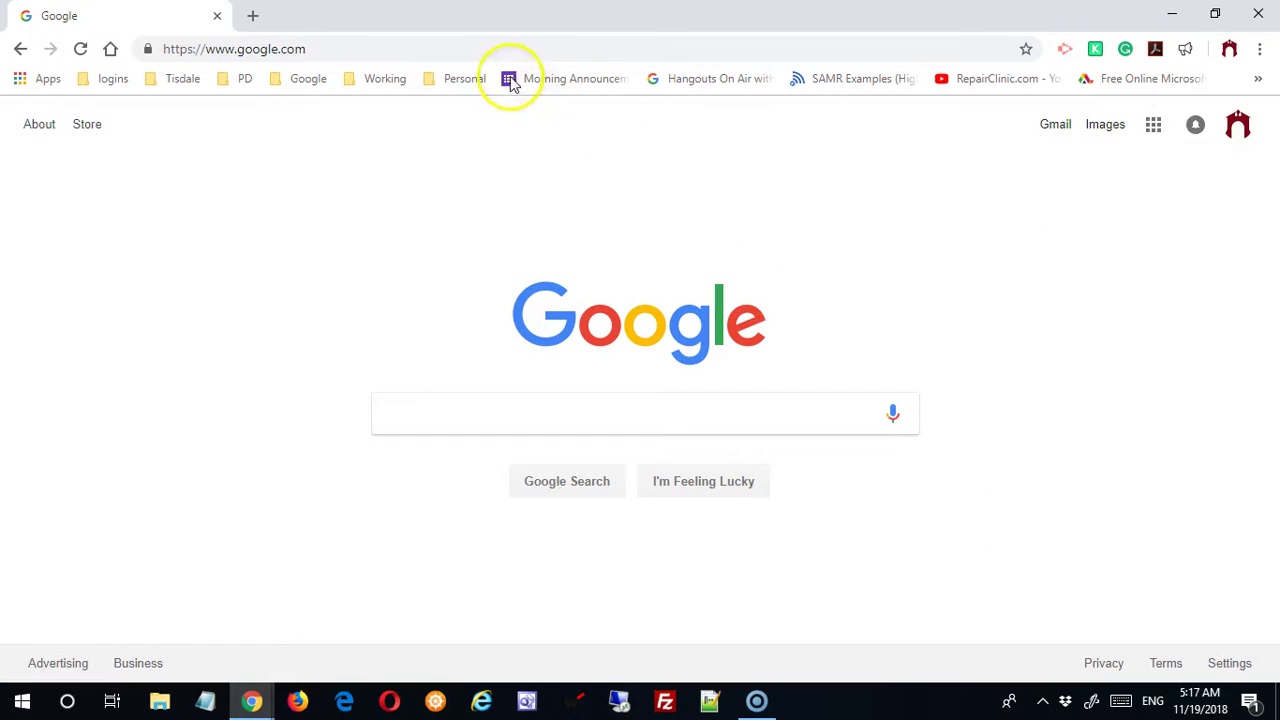
click(496, 48)
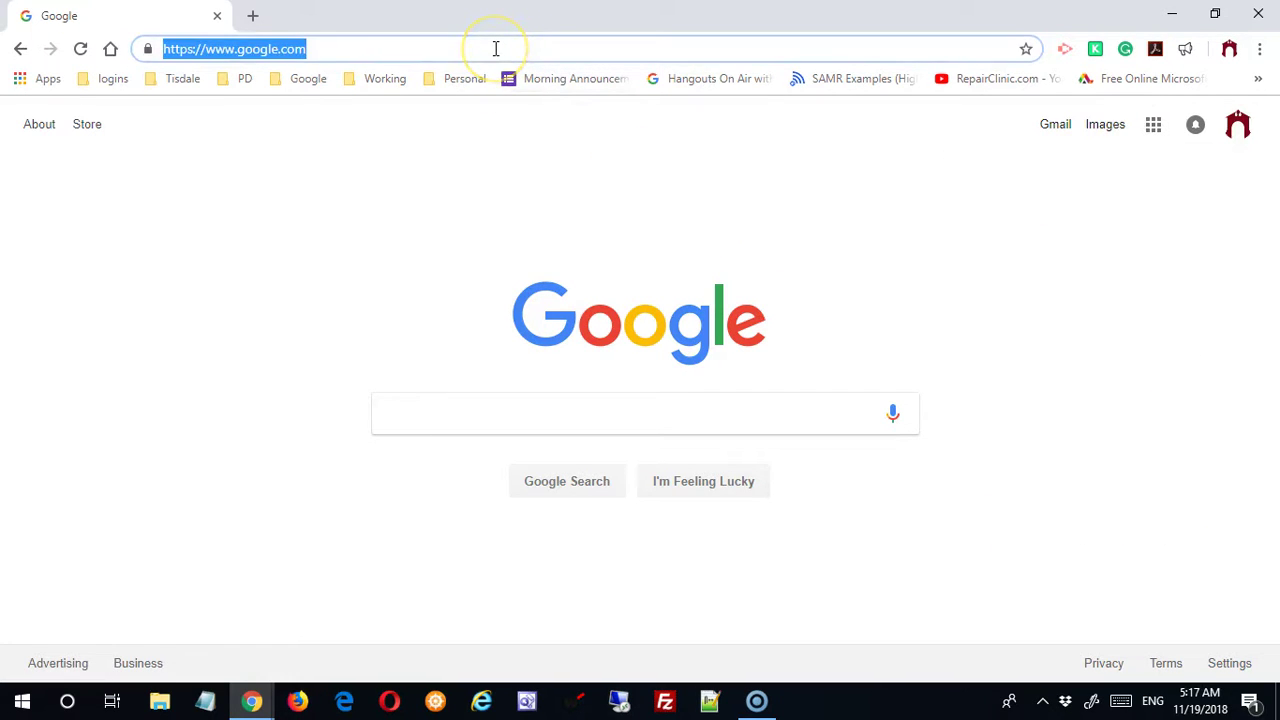
text(sites)
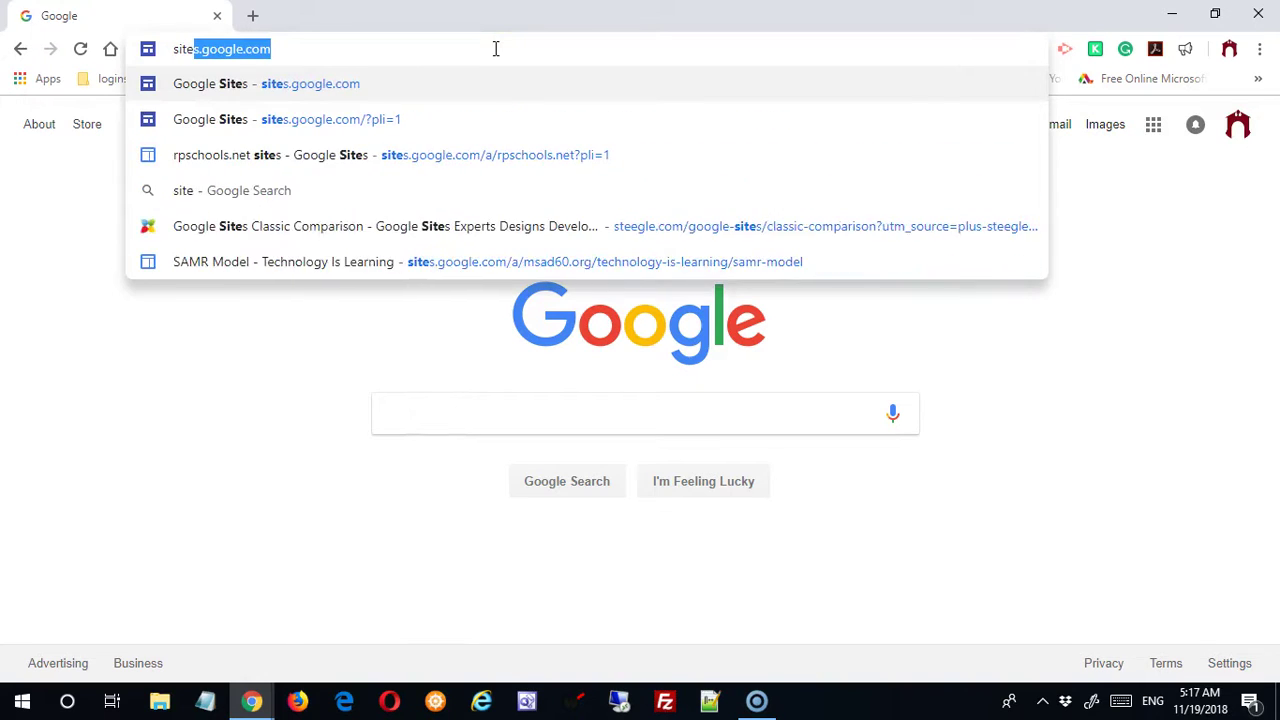
key(Return)
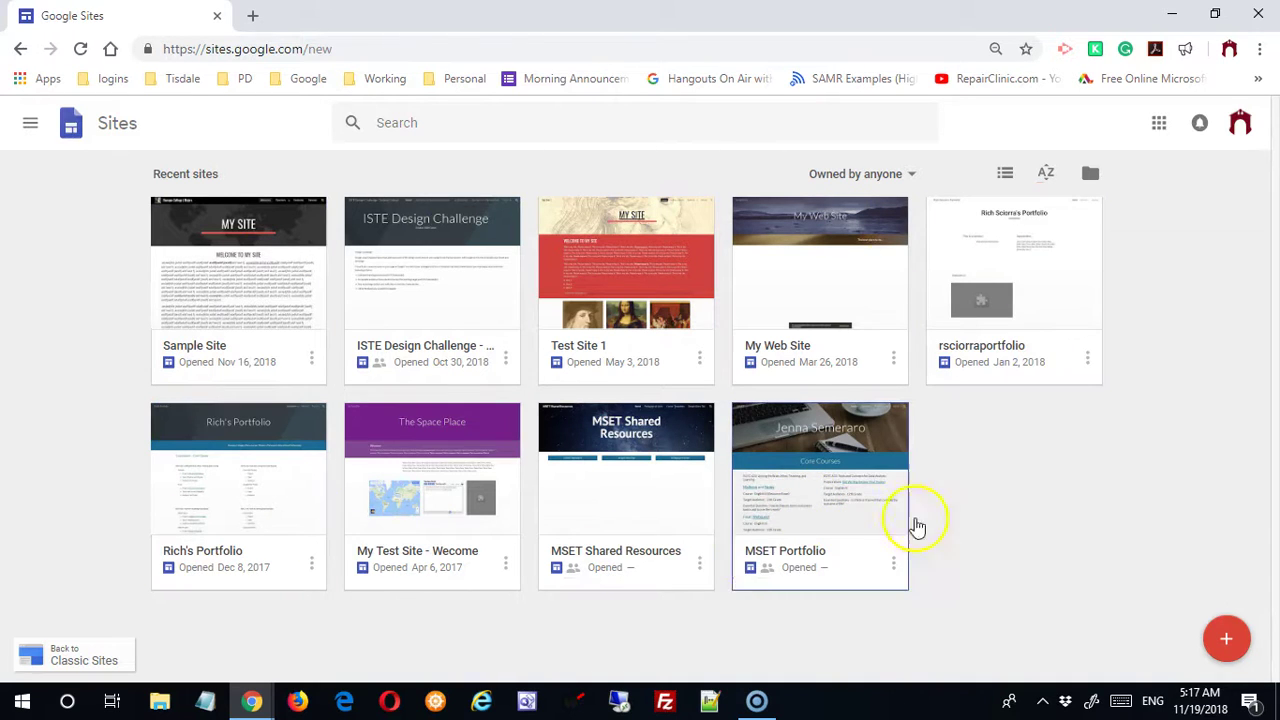
click(168, 508)
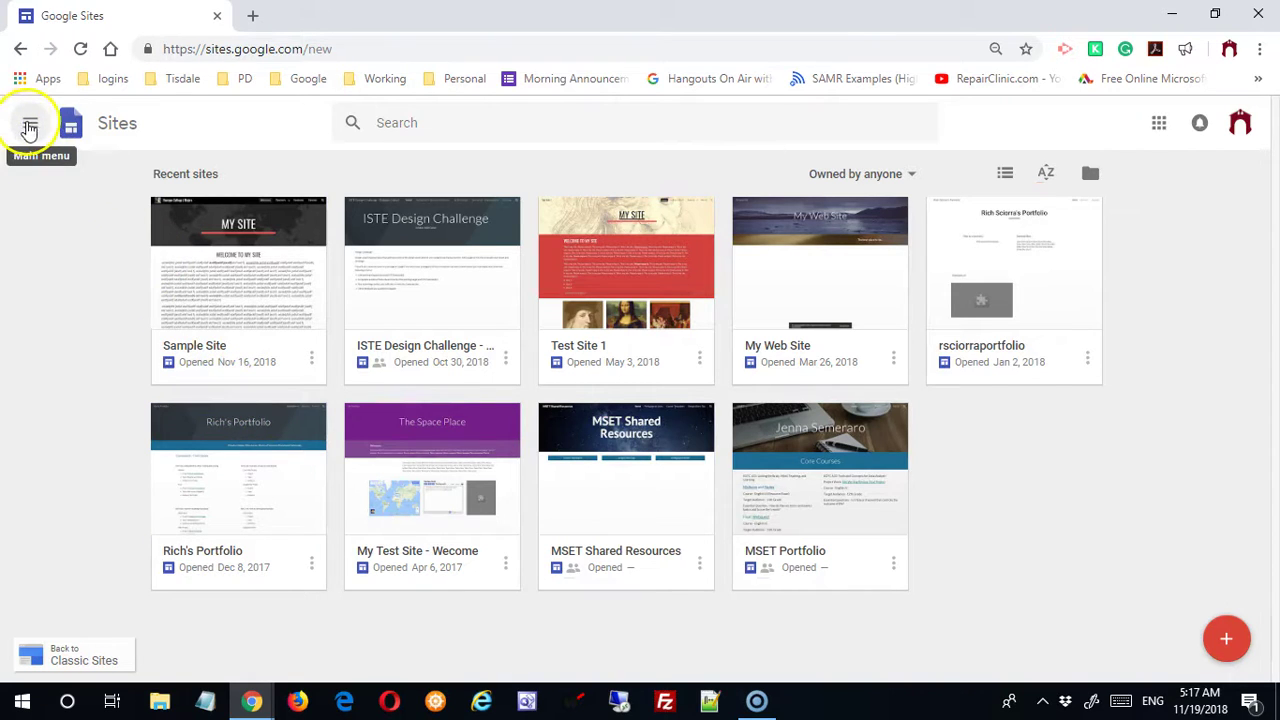
Switch to Classic Sites and look through the list of existing sites.
click(29, 124)
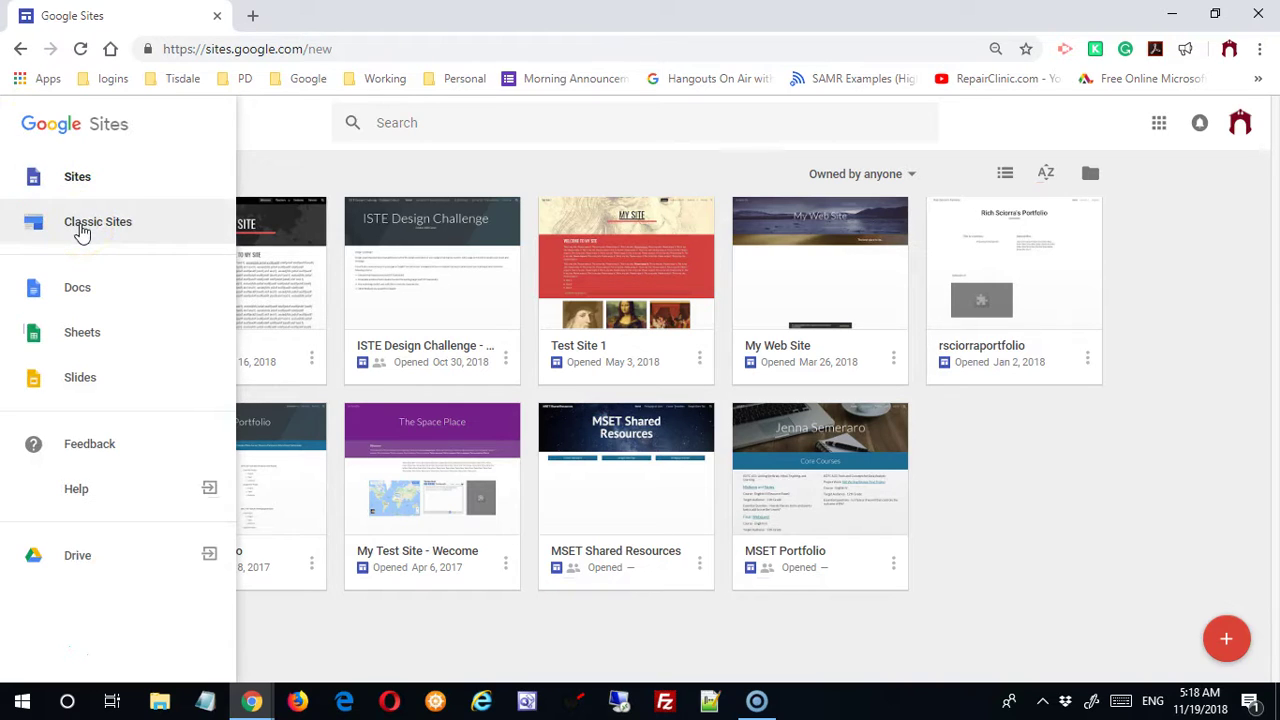
click(83, 226)
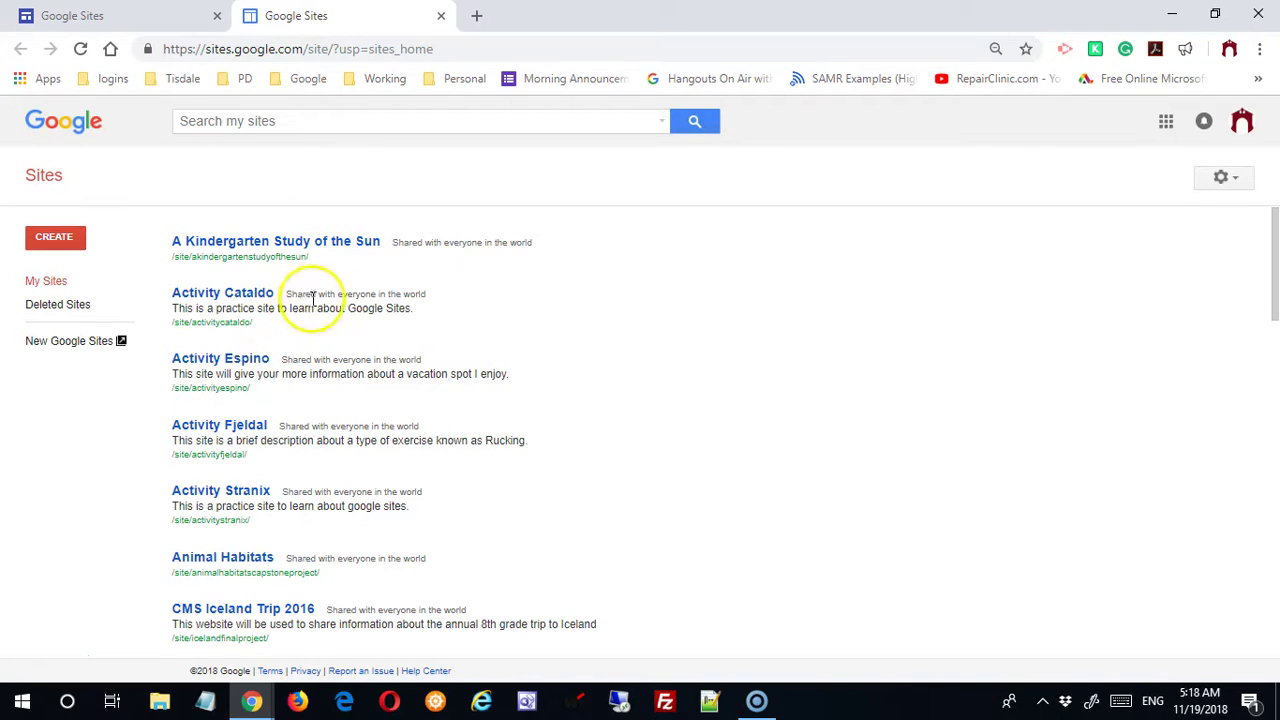
scroll(374, 369, down, 10)
scroll(587, 585, down, 5)
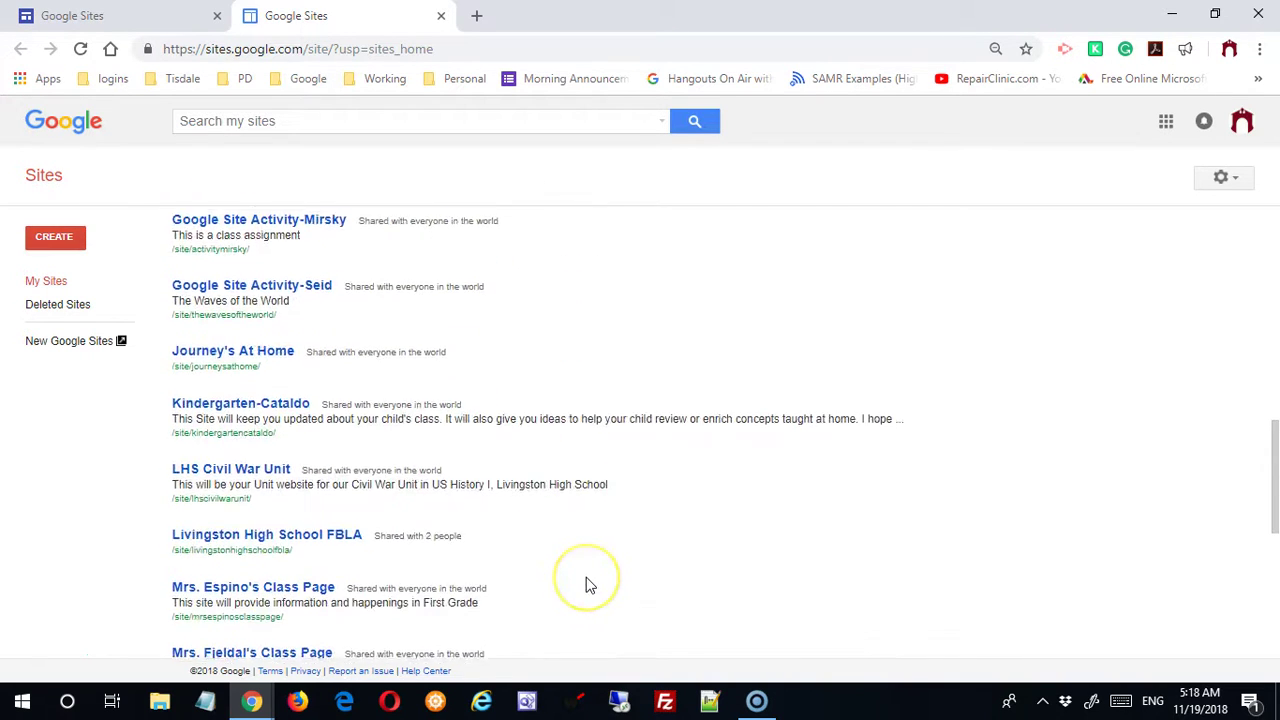
scroll(587, 585, down, 1)
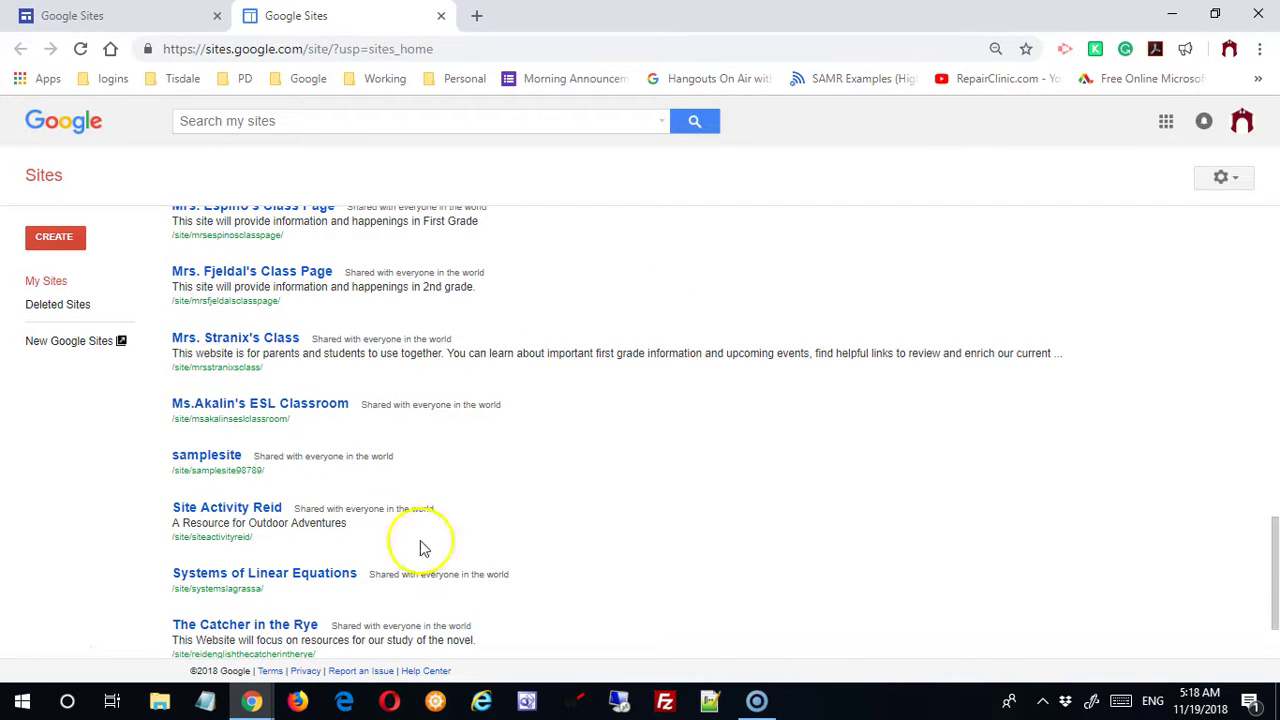
View the classic site samplesite, and return to the new Google Sites home page.
click(195, 456)
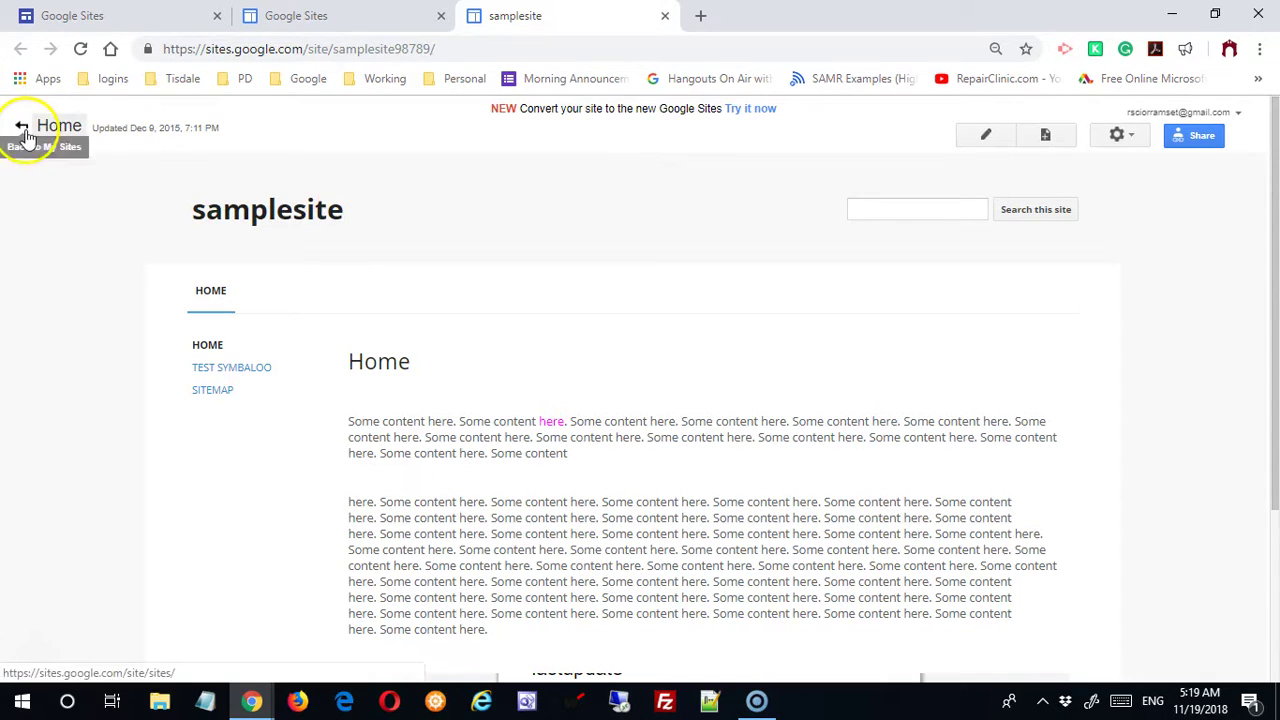
click(24, 130)
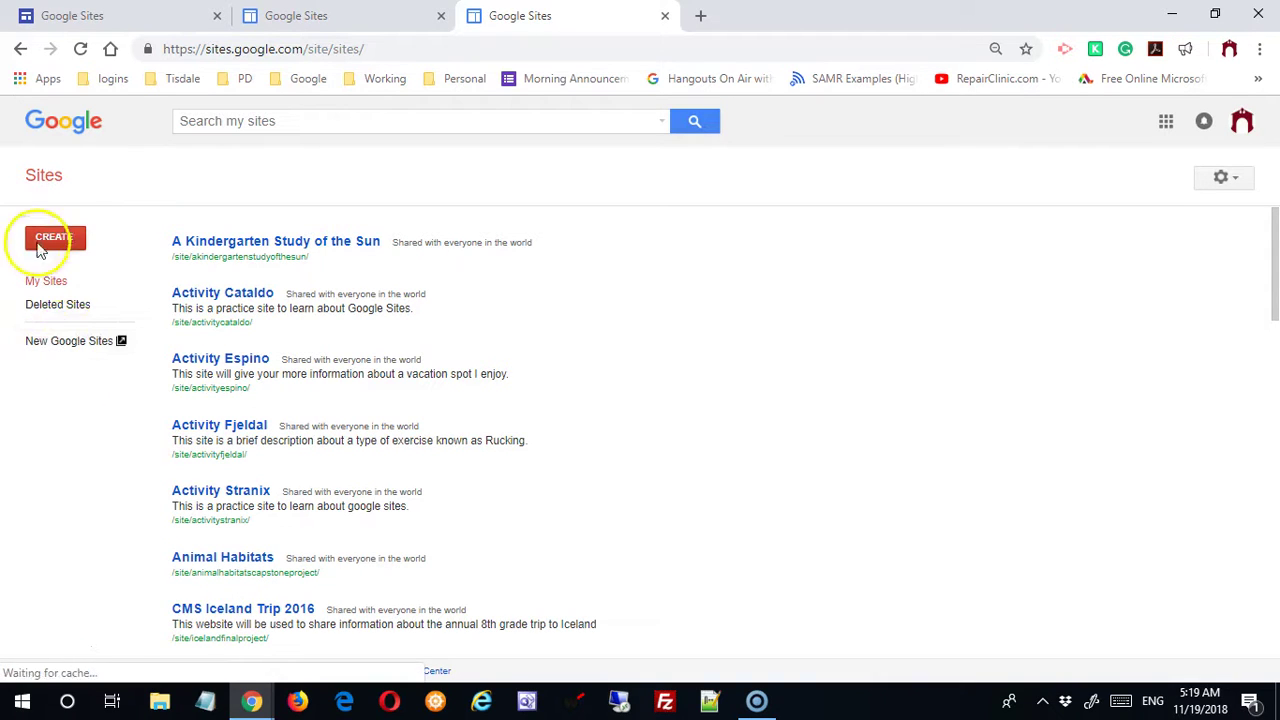
click(107, 345)
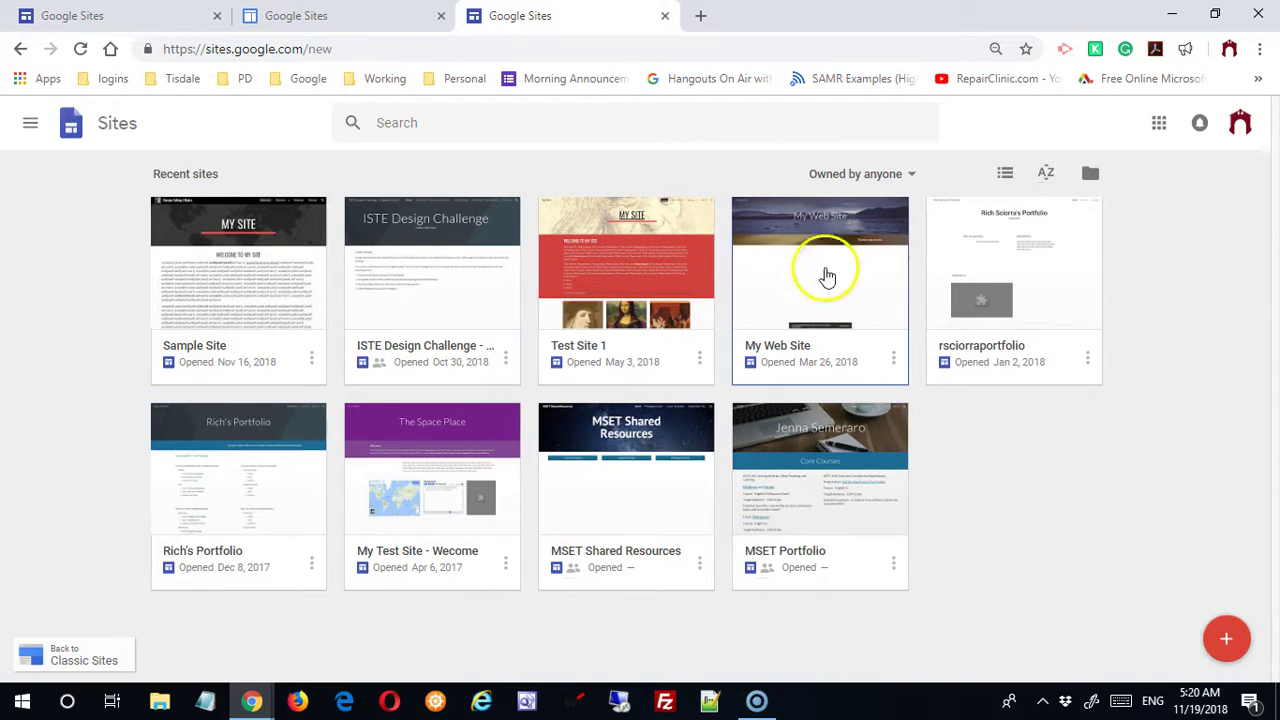
View the sites filtered by Owned by me and by Not owned by me, and restore the Owned by anyone filter.
click(914, 174)
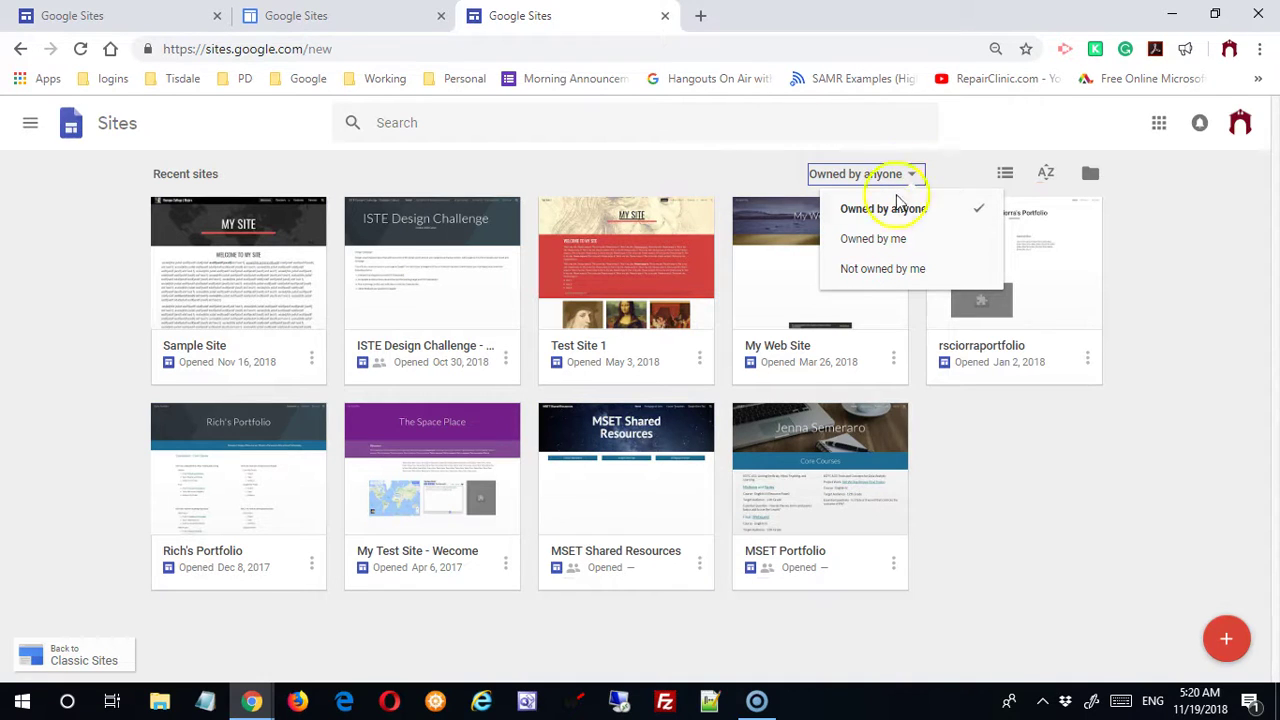
click(884, 241)
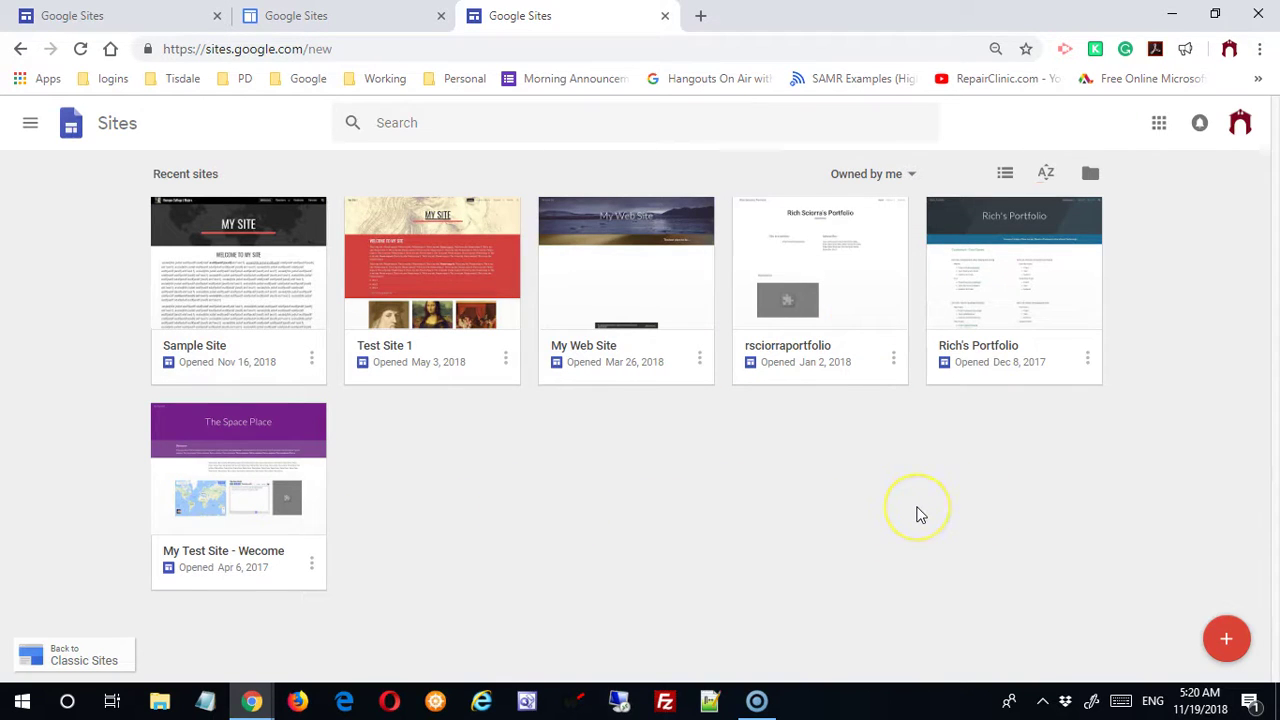
click(910, 174)
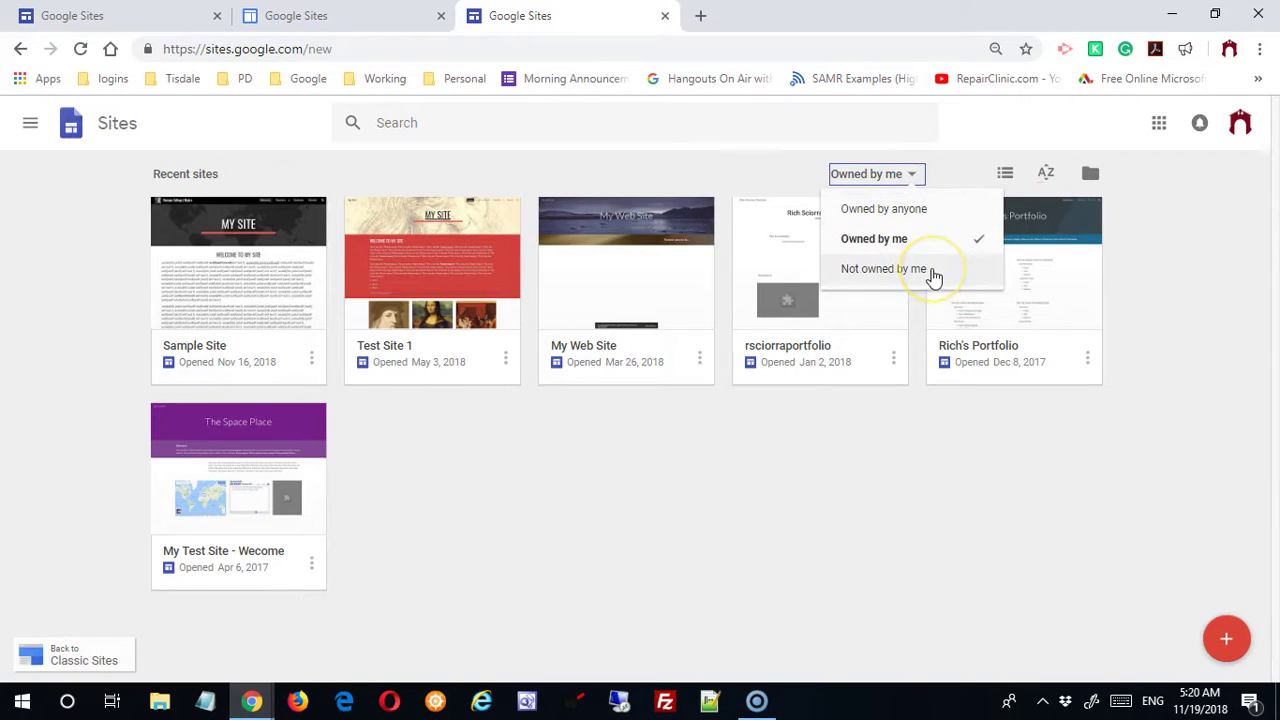
click(933, 272)
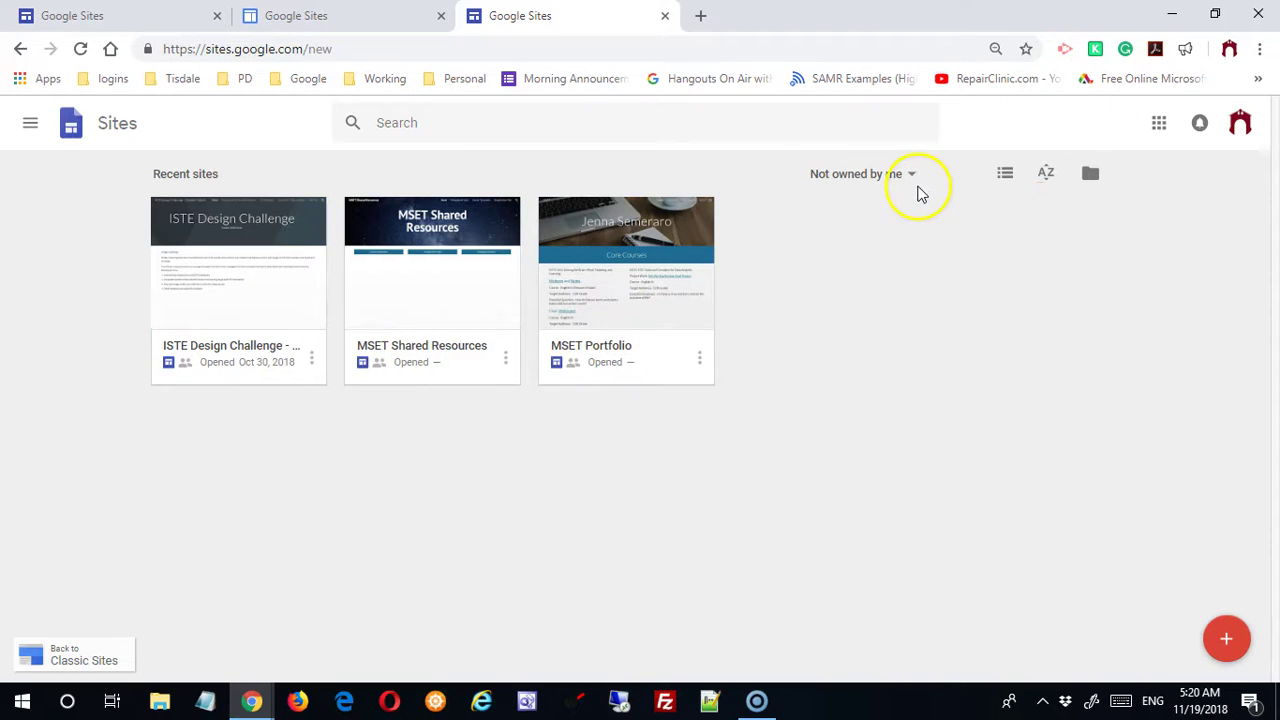
click(908, 176)
click(910, 212)
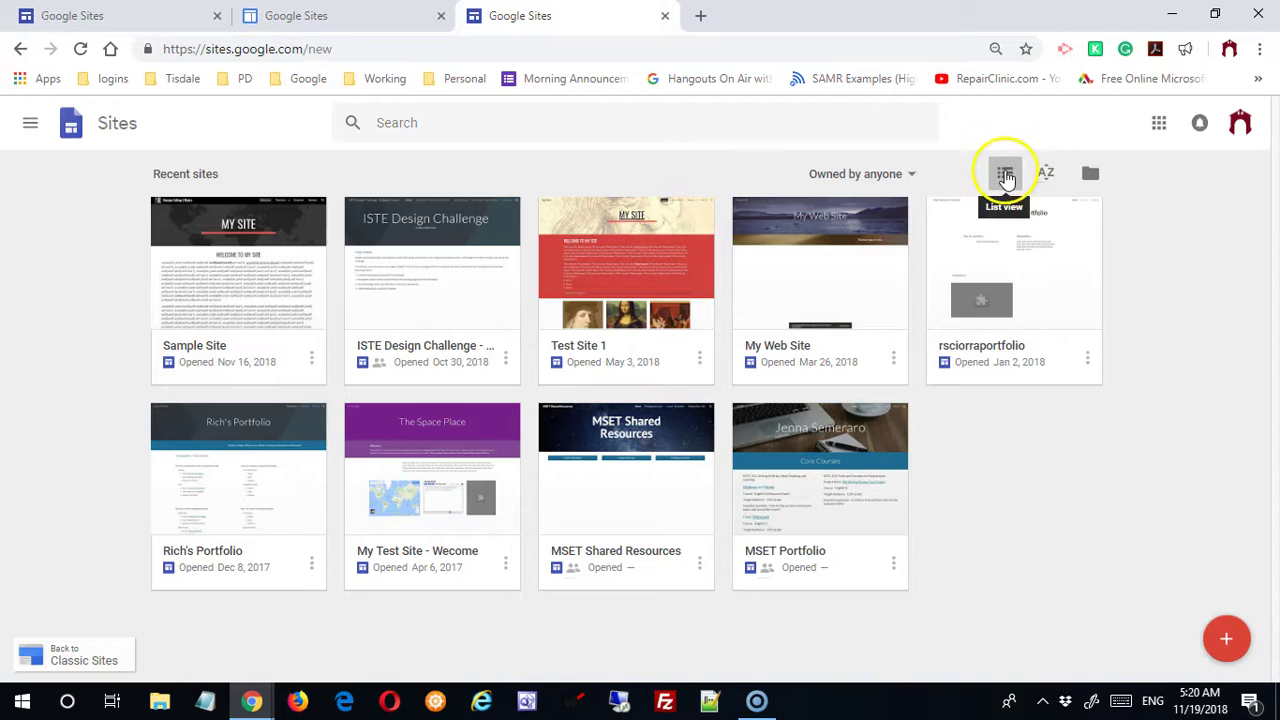
Show the sites in list view and look through the entries.
click(1005, 175)
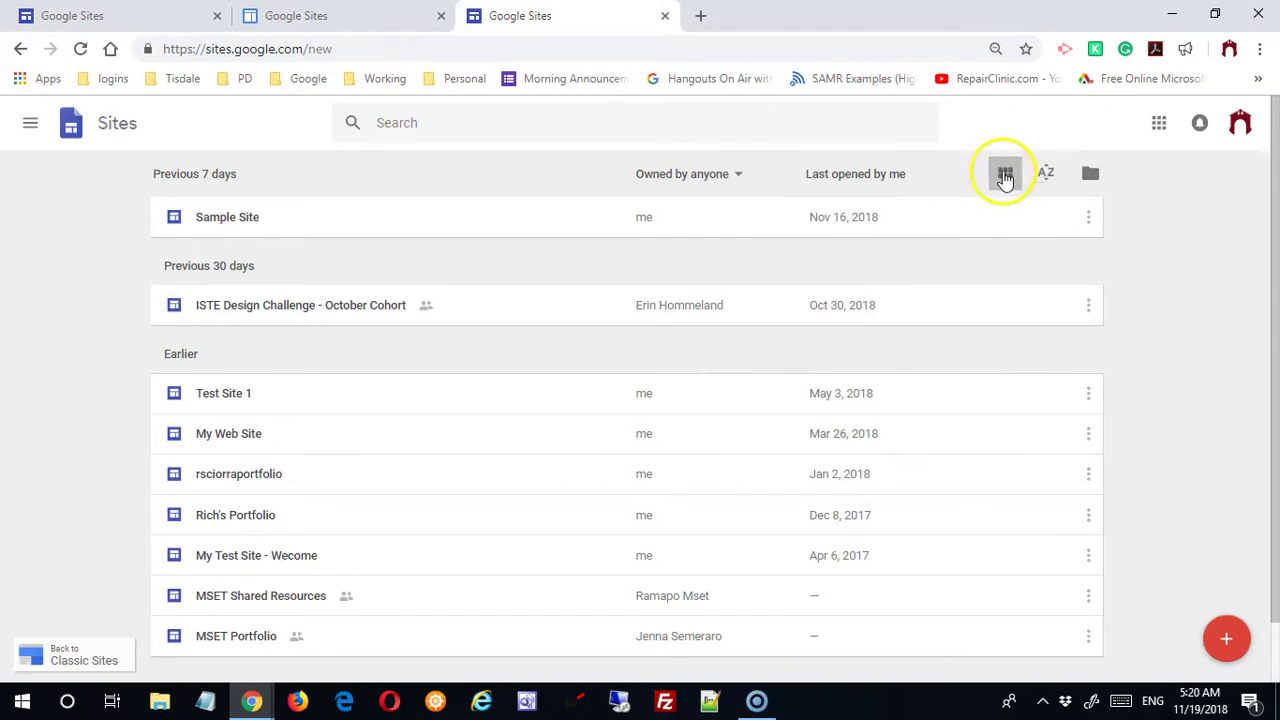
scroll(445, 245, down, 2)
scroll(443, 300, up, 2)
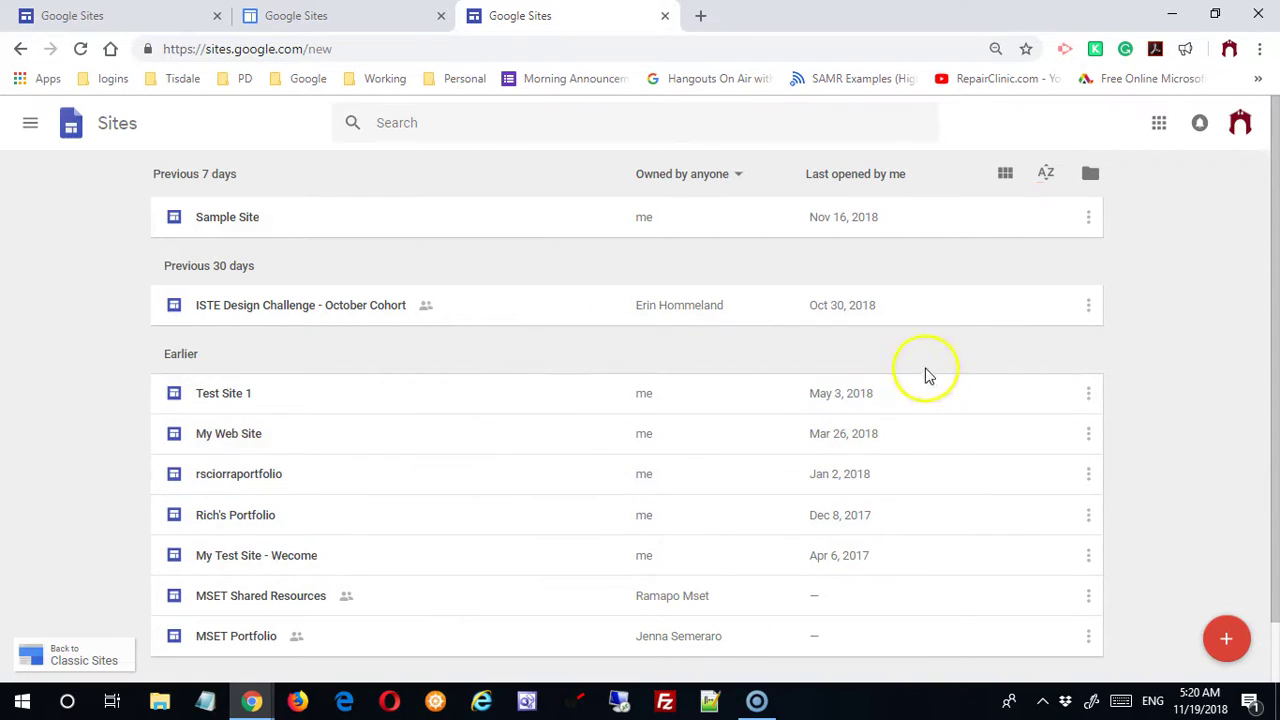
Sort the sites by Title and show them in grid view.
click(1046, 176)
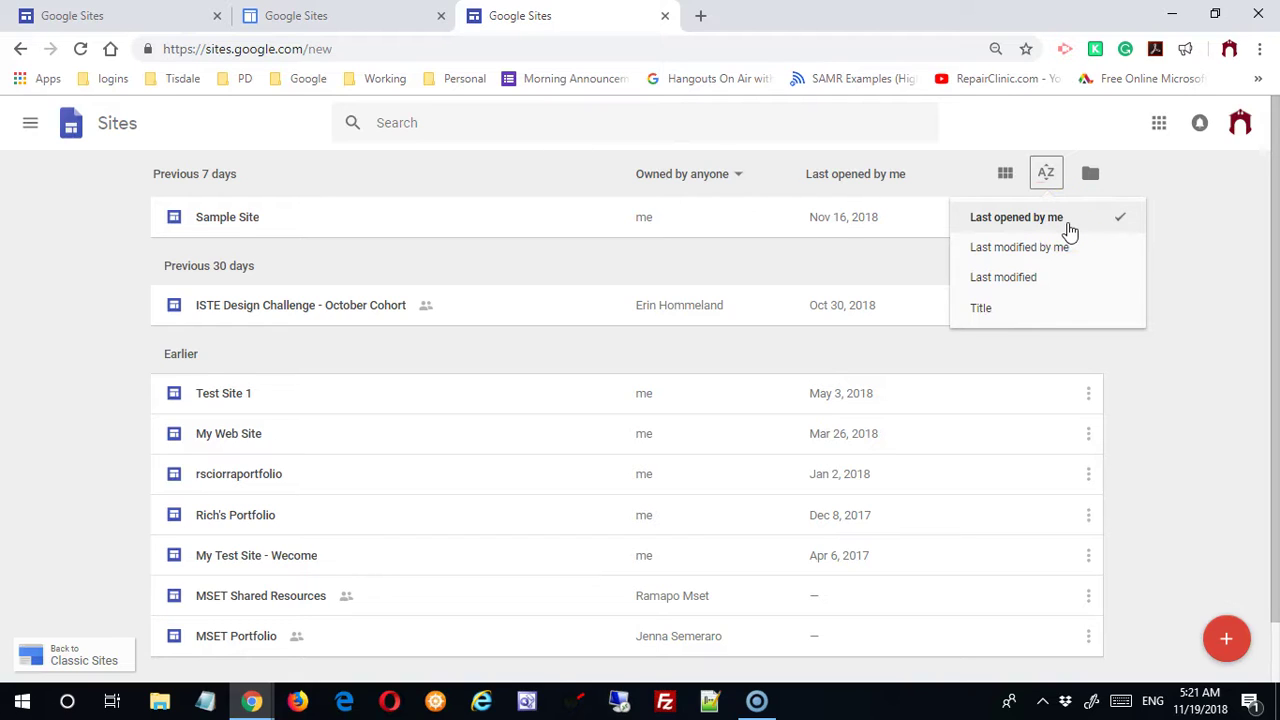
click(1067, 254)
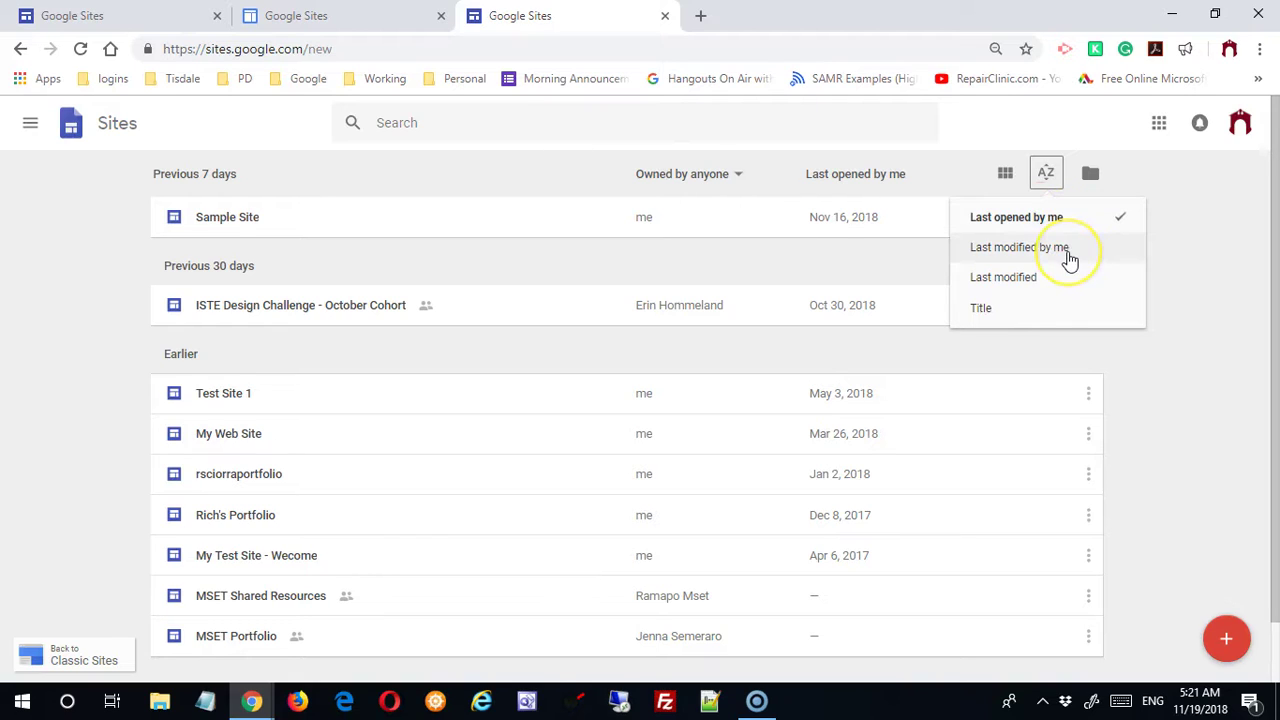
click(1047, 278)
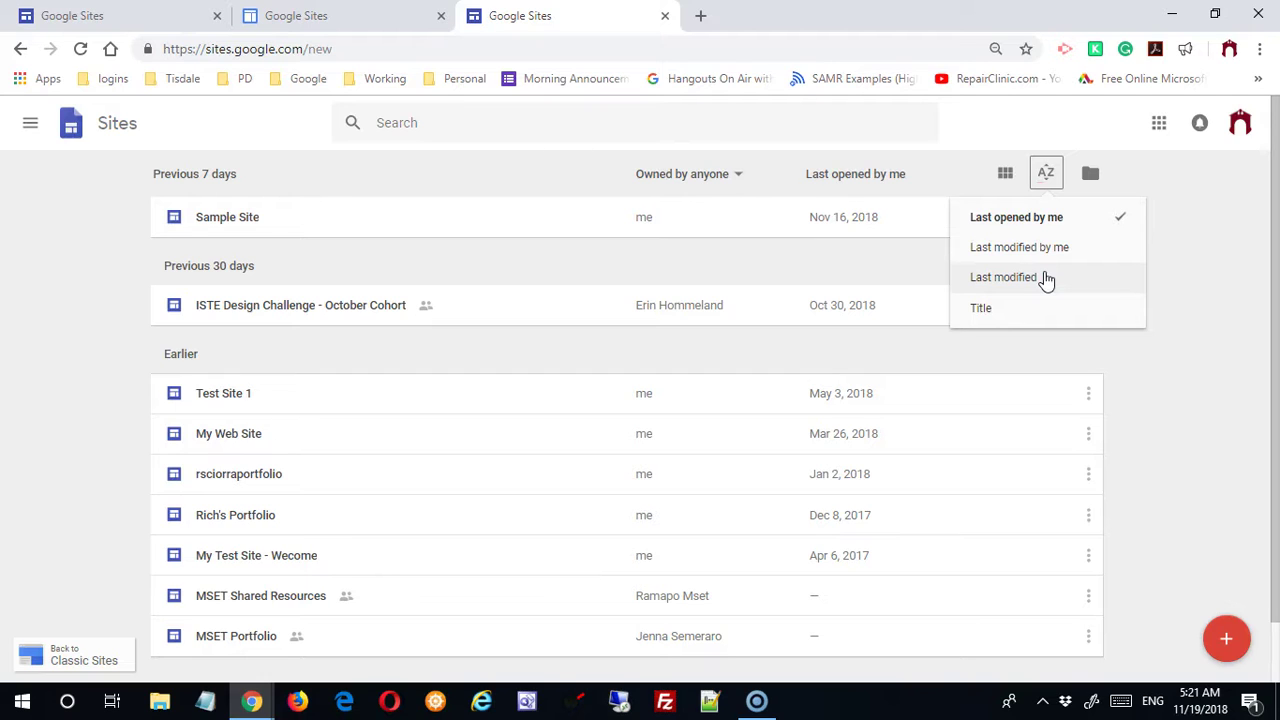
click(1044, 289)
click(1012, 318)
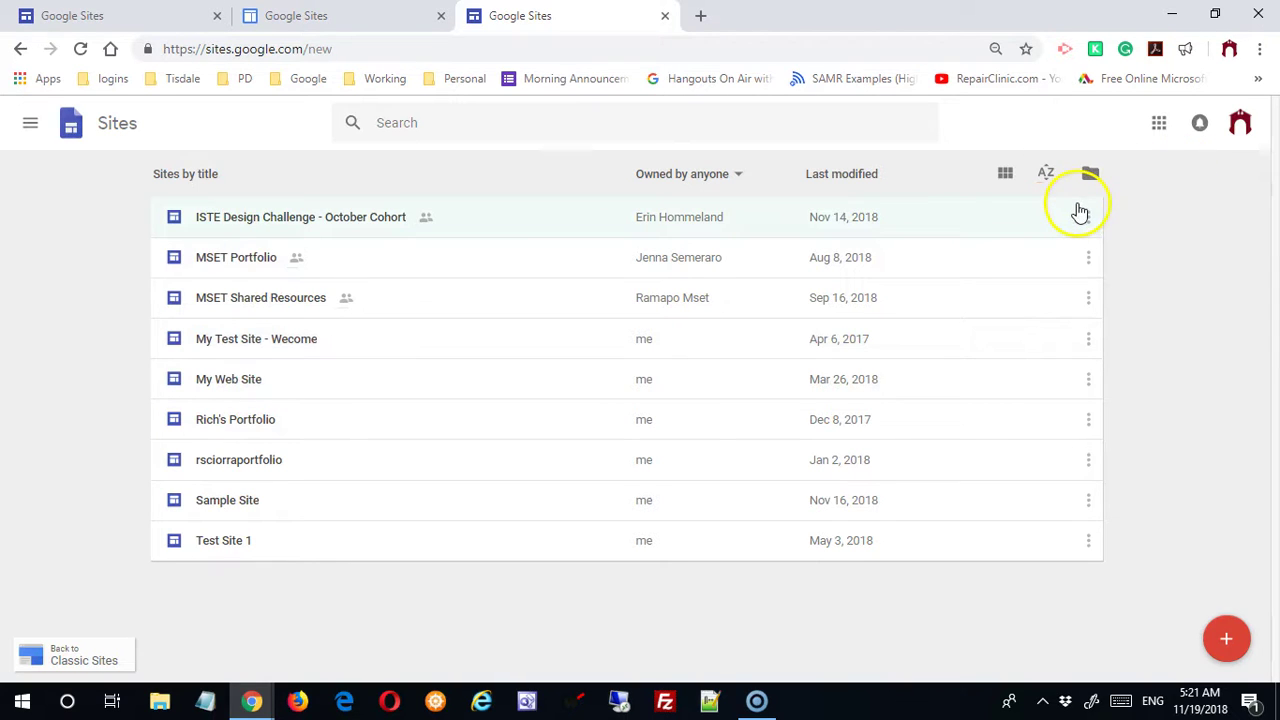
click(1006, 175)
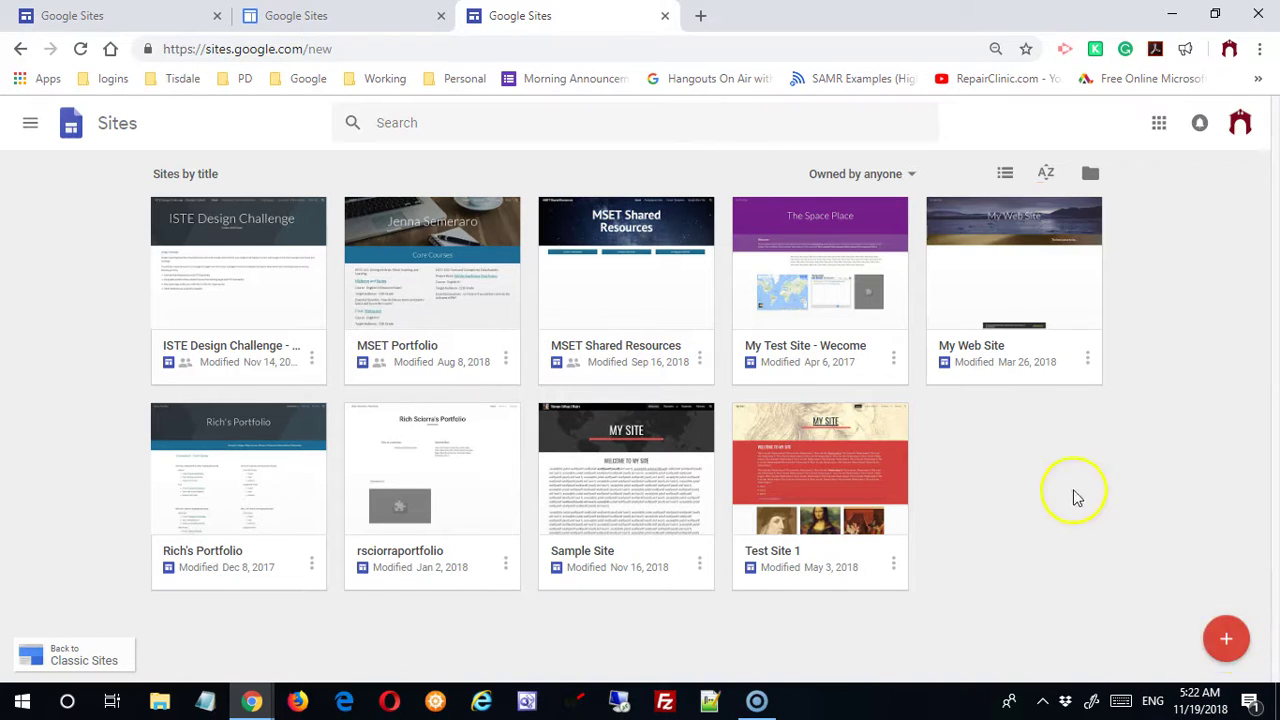
Create a new blank site and name it Test Site.
click(1233, 645)
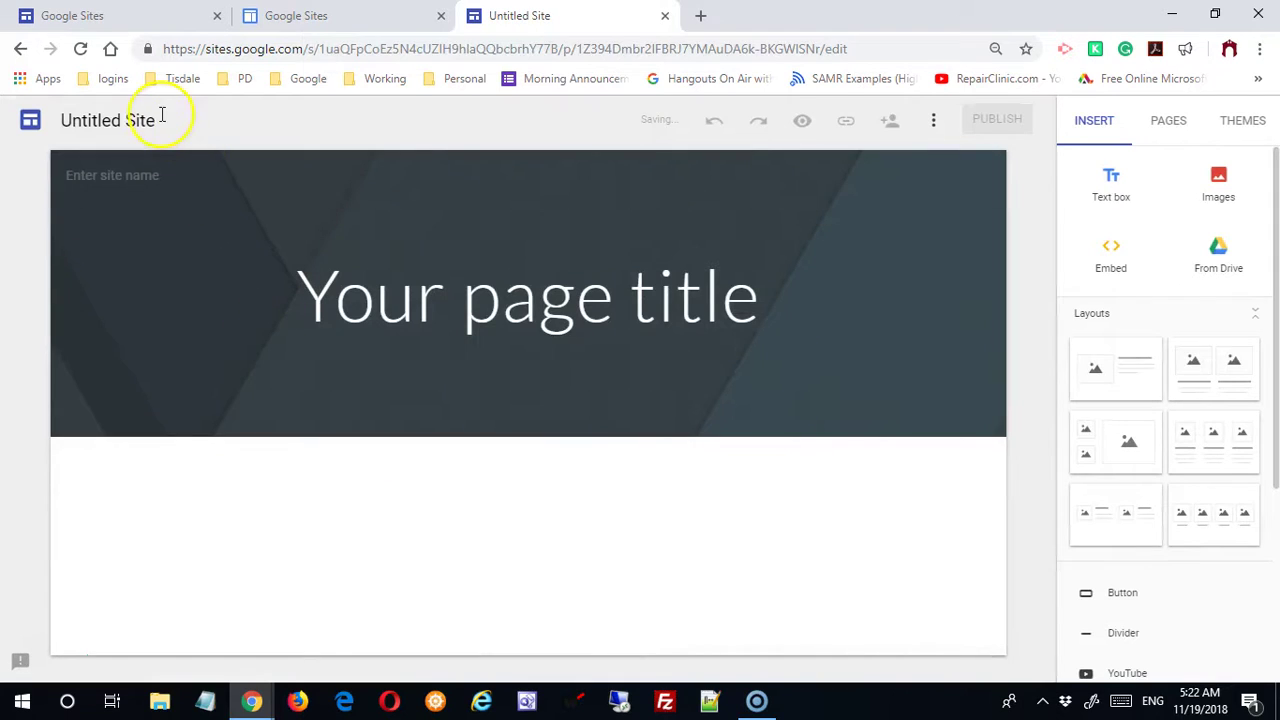
click(161, 117)
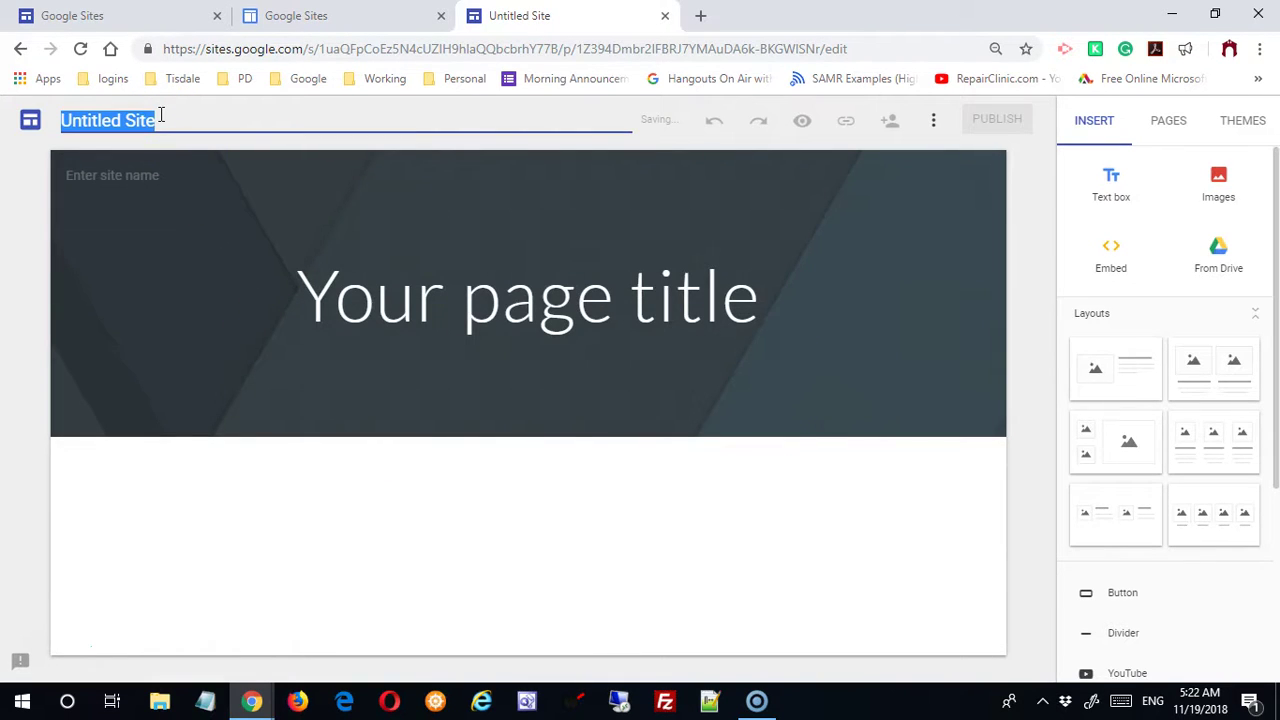
text(Test Si)
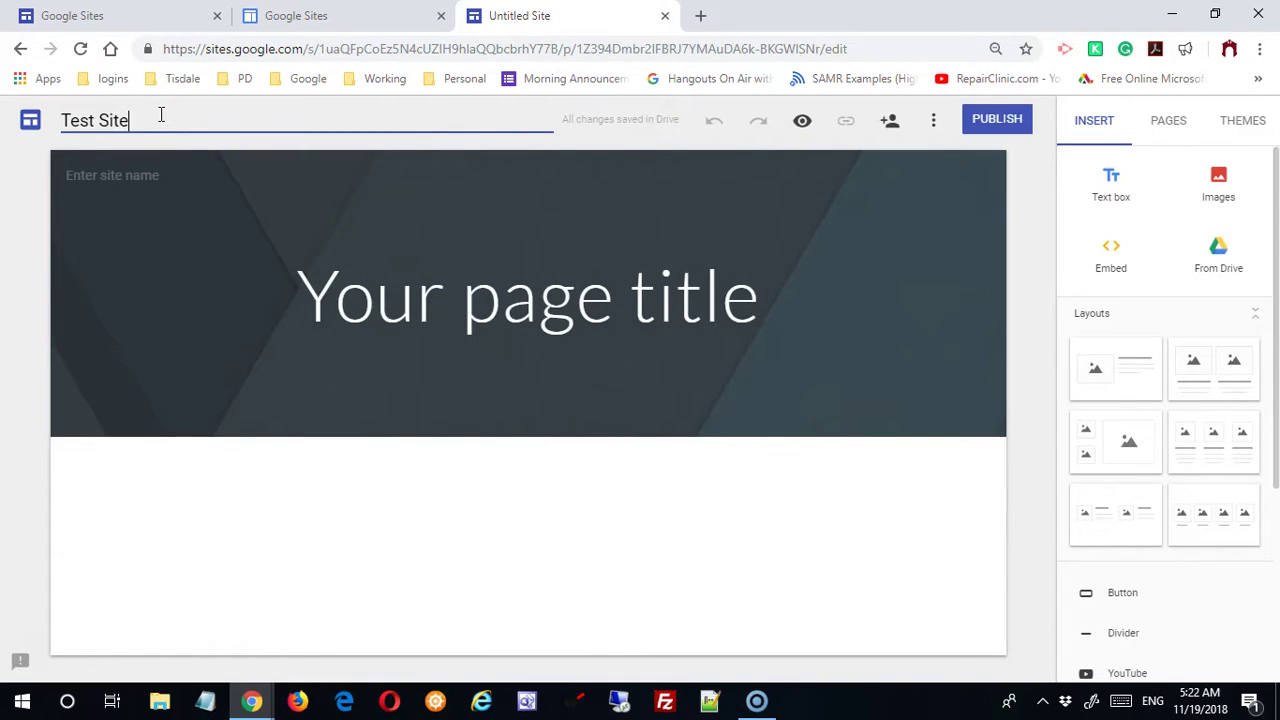
click(551, 520)
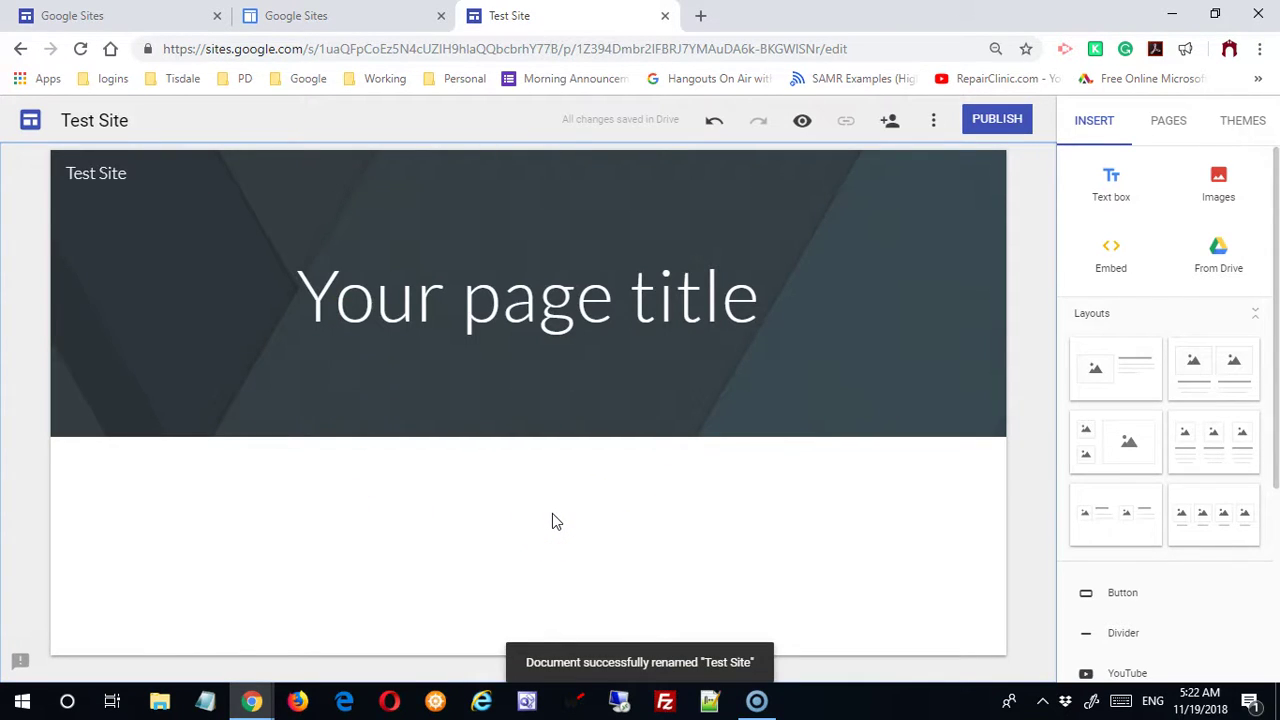
Close the Test Site editor and return to the new Google Sites home page in a single remaining browser tab.
click(664, 16)
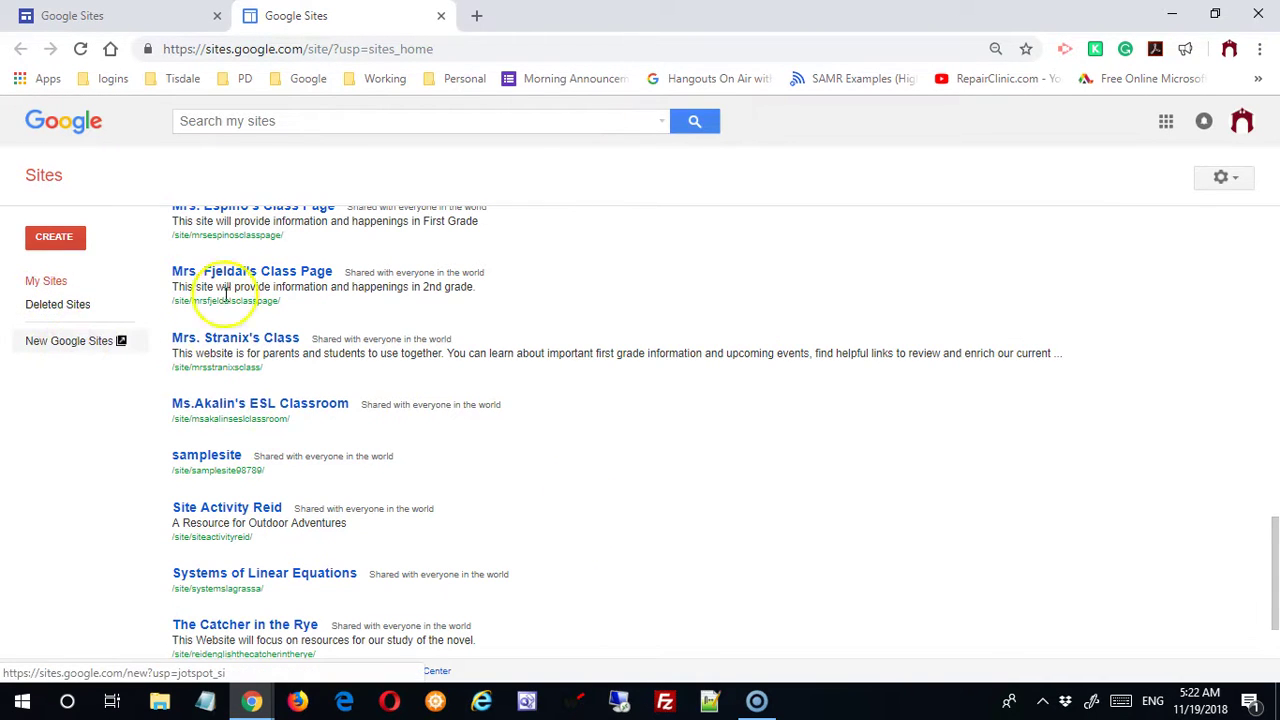
click(104, 341)
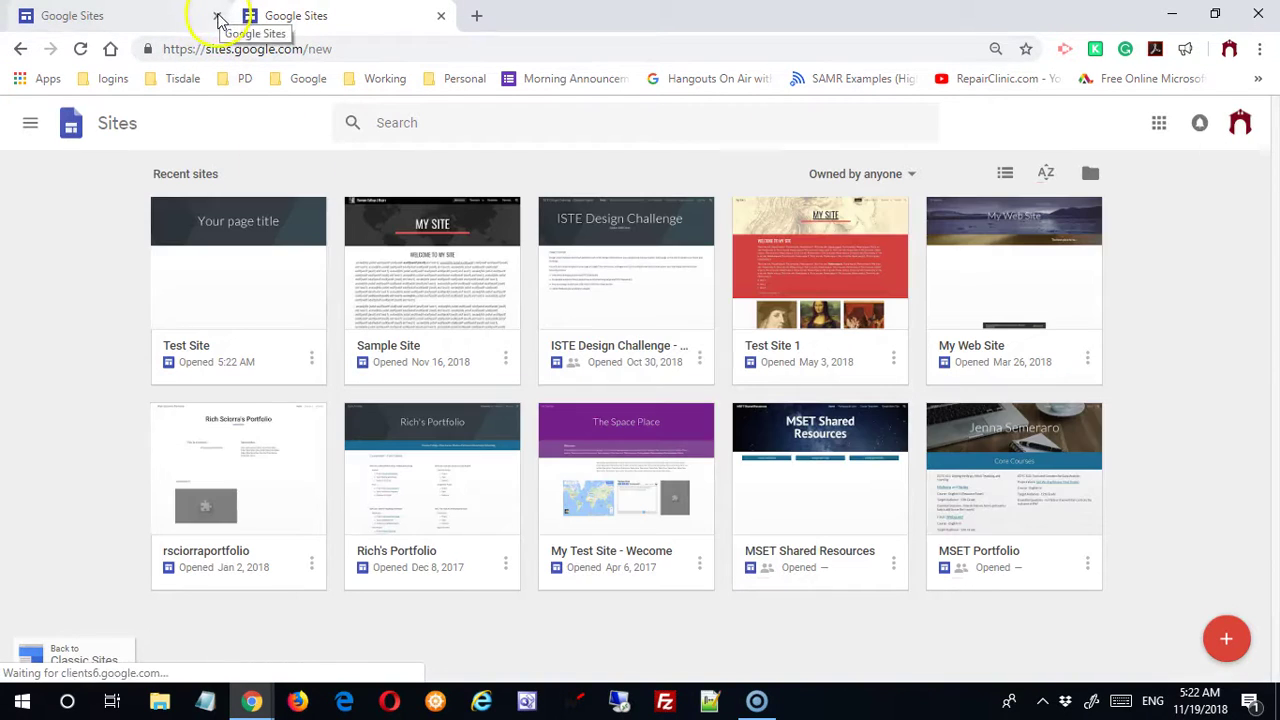
click(213, 15)
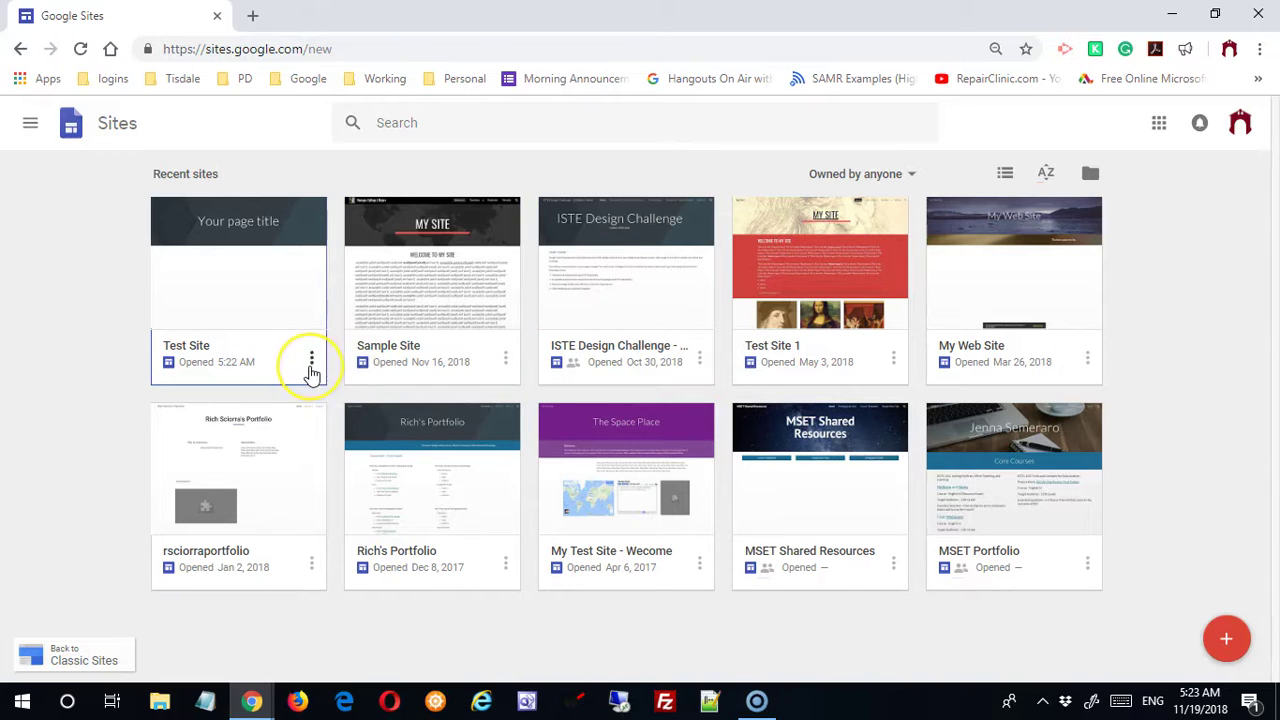
Rename the site Test Site as My Test Site from the recent sites overview.
click(311, 362)
click(309, 390)
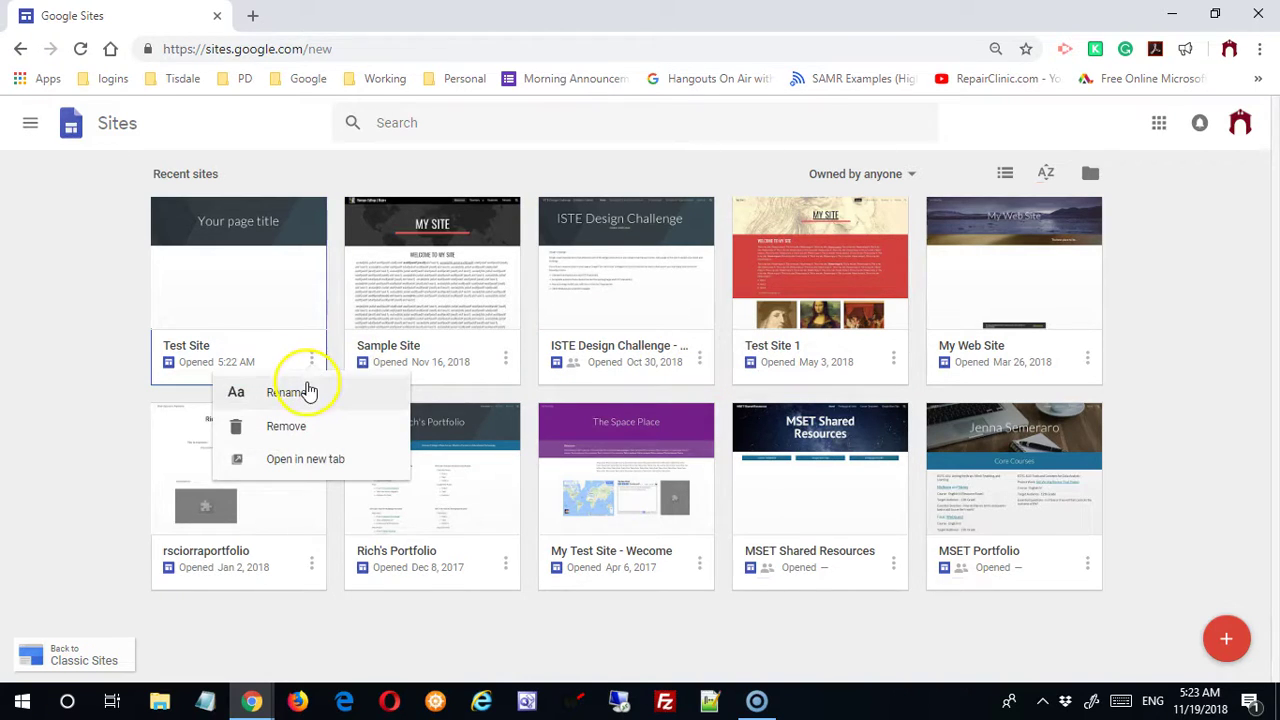
click(616, 400)
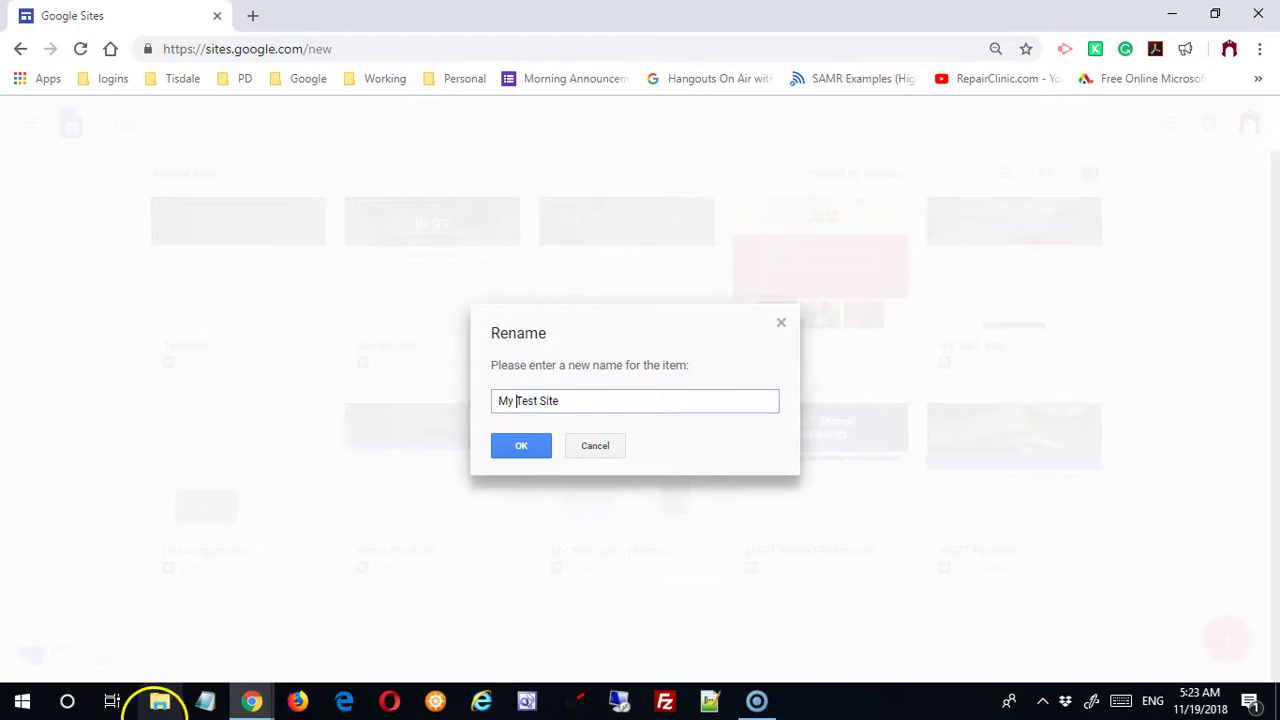
click(527, 447)
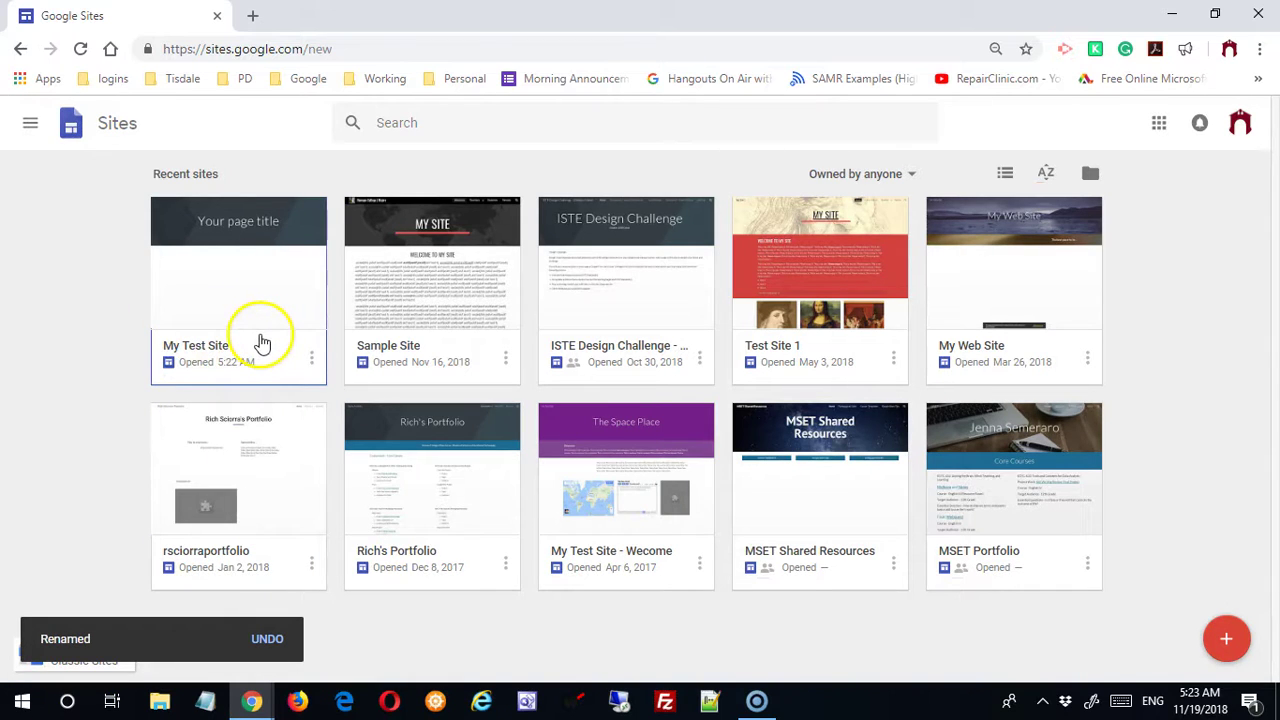
Open My Test Site in a new browser tab from its site options, view its editor, and close that tab.
click(311, 360)
key(Escape)
click(311, 360)
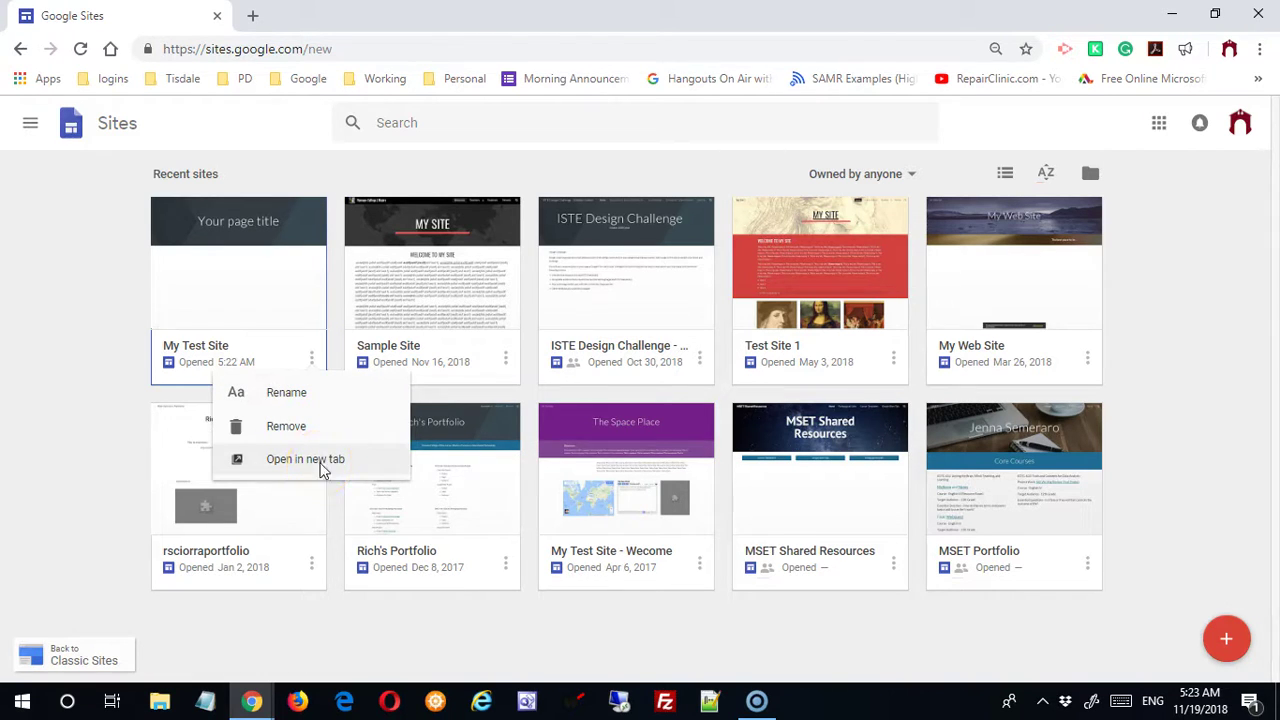
click(305, 459)
click(186, 14)
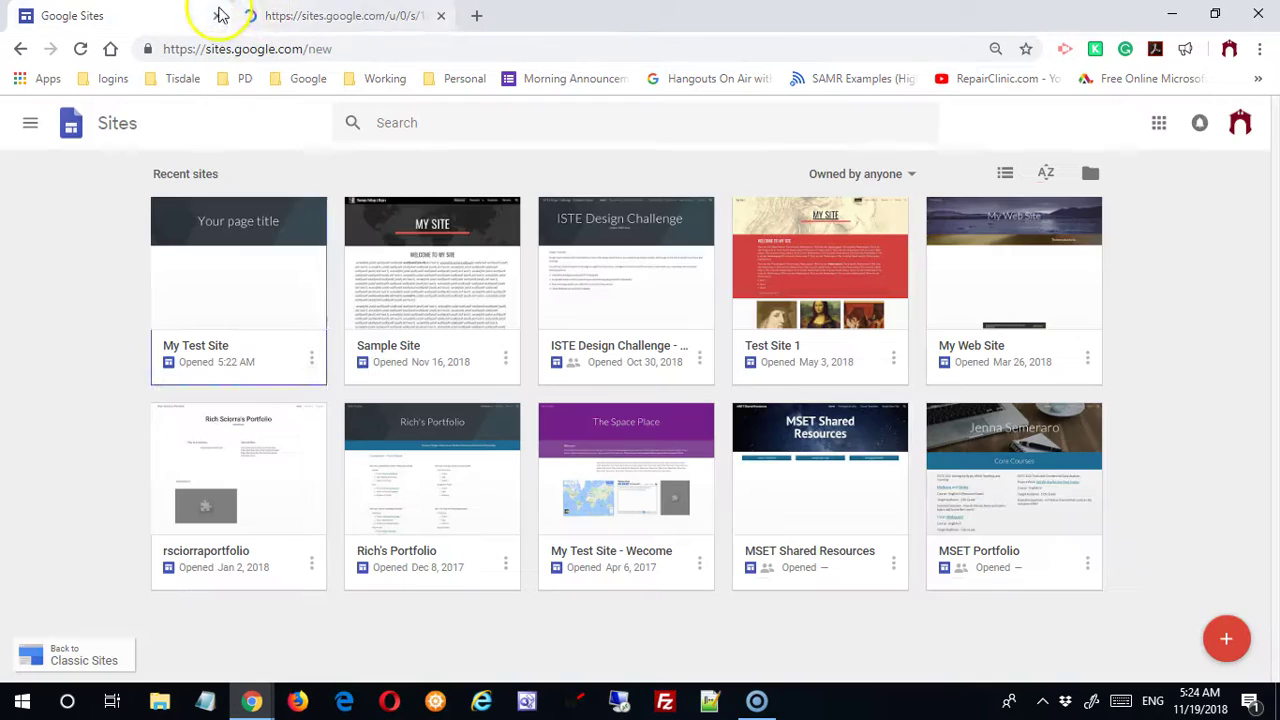
click(318, 20)
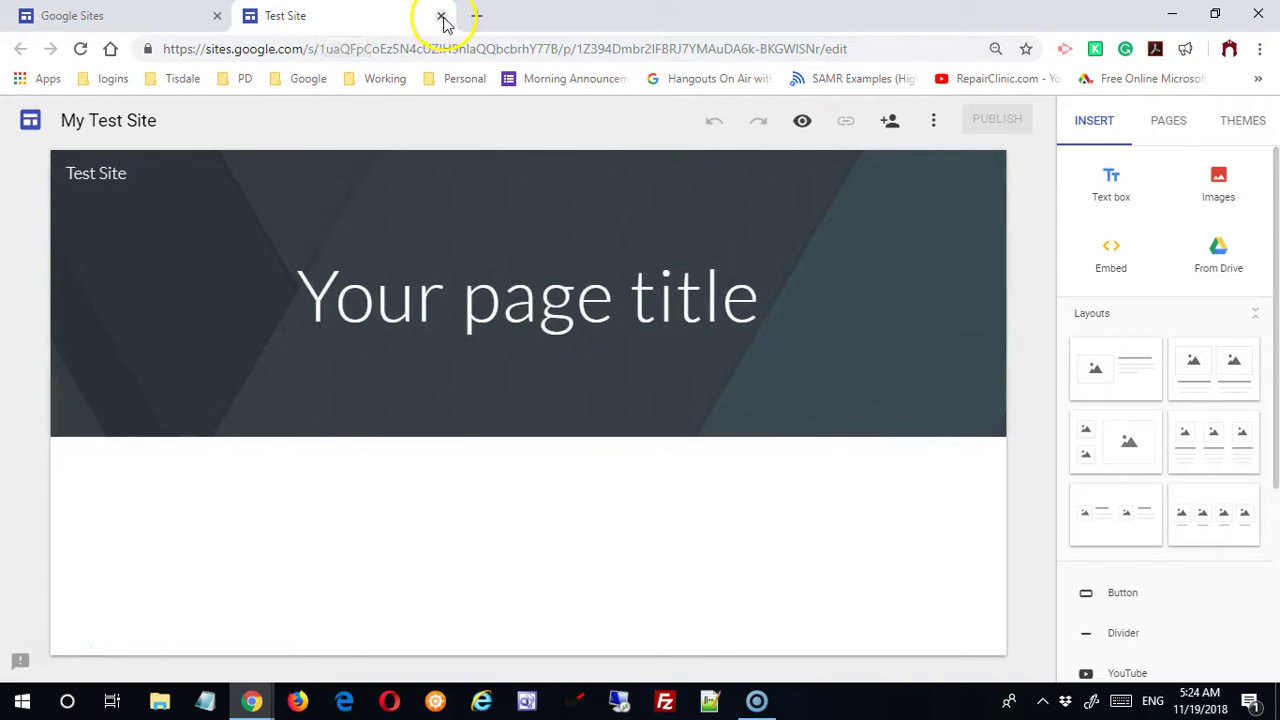
click(442, 17)
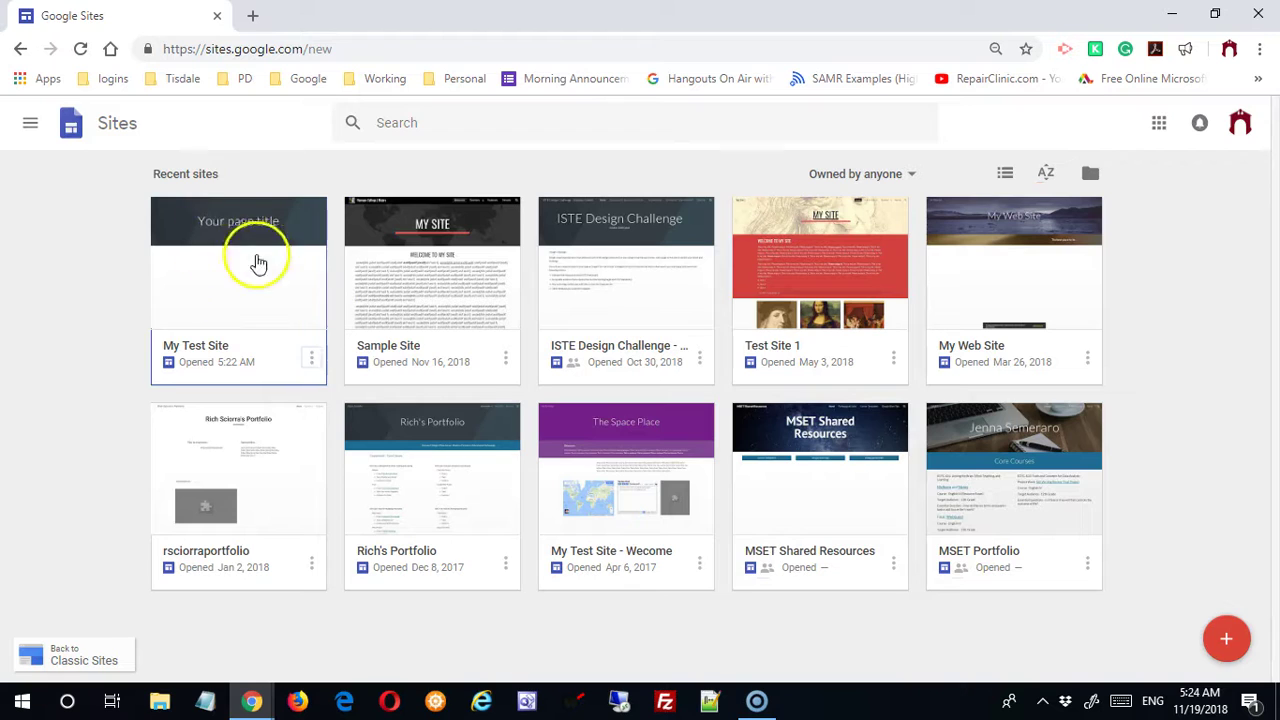
Open My Test Site in the current tab and return to the recent sites overview.
click(214, 266)
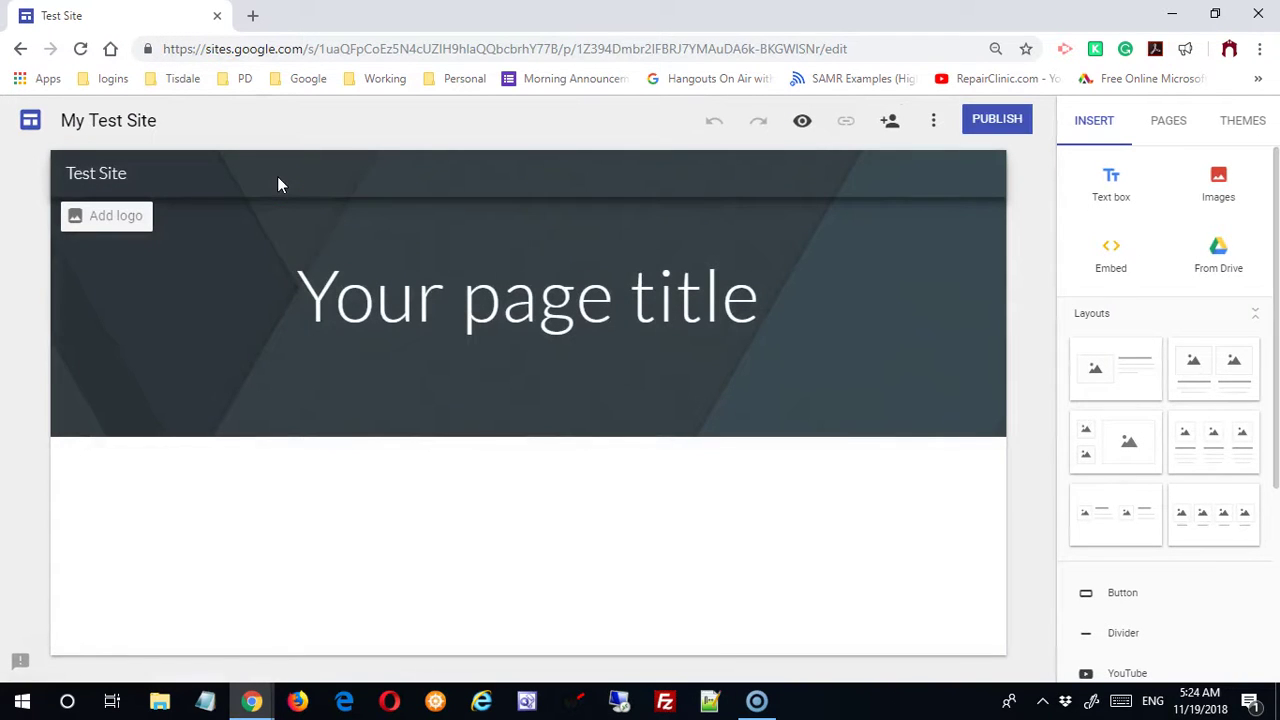
click(30, 124)
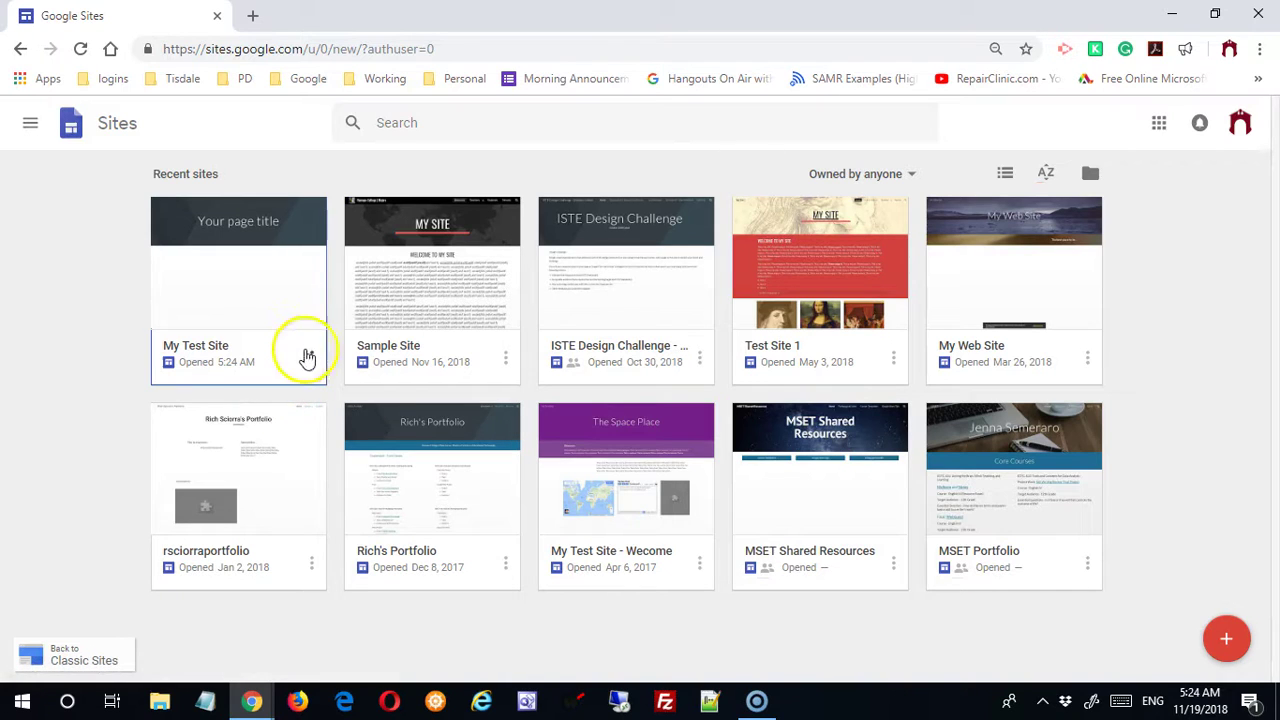
Remove My Test Site from the recent sites overview.
click(311, 358)
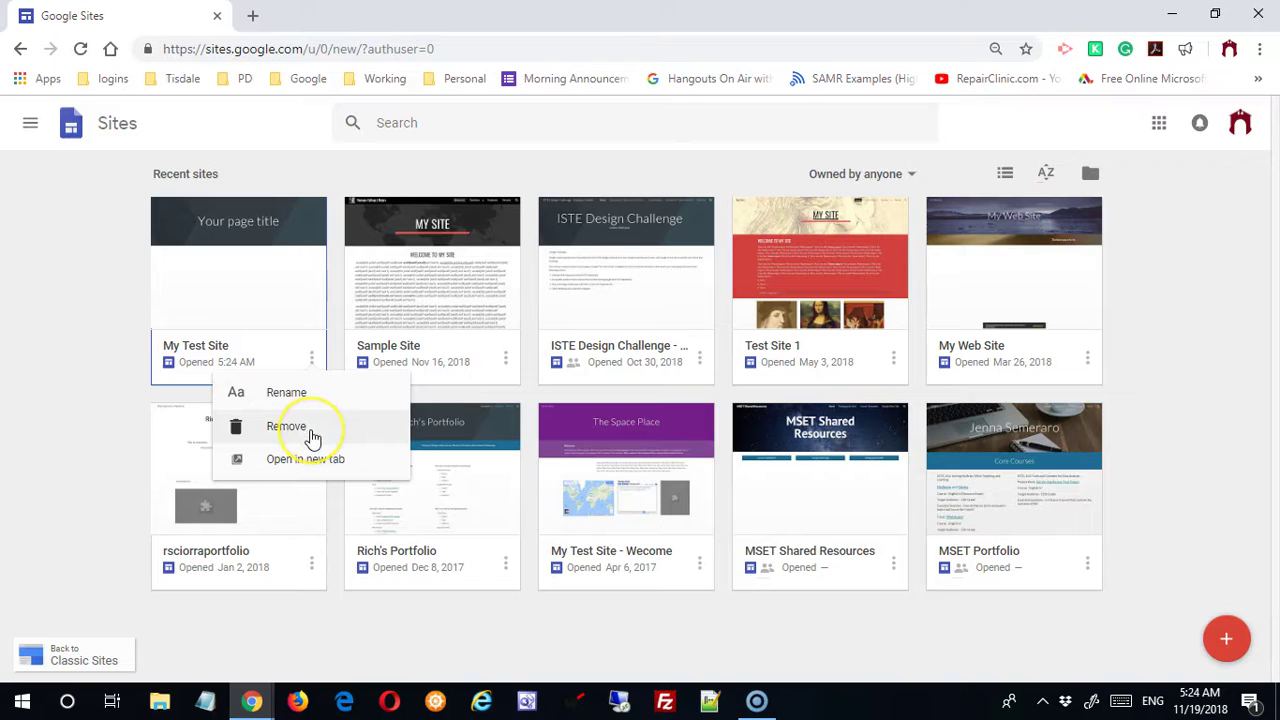
click(252, 430)
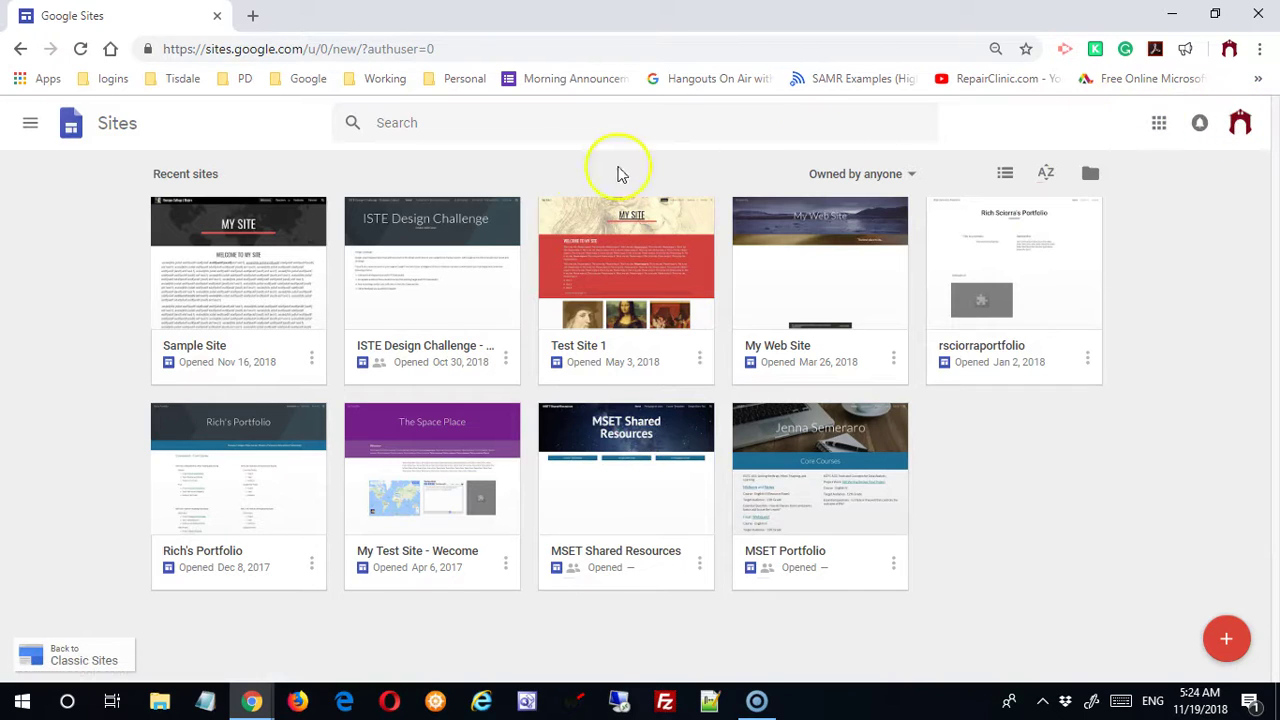
Examine the site search field and the account switching and sign-out options, and close the account details.
click(471, 126)
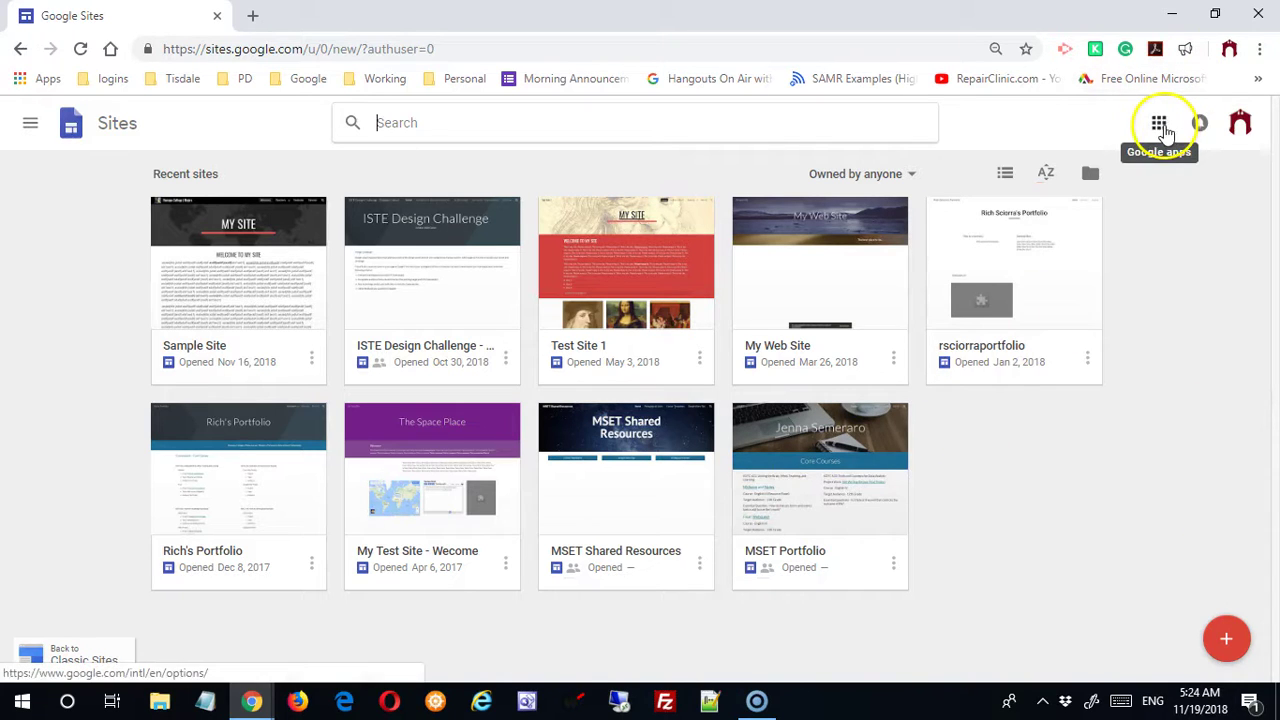
click(1241, 125)
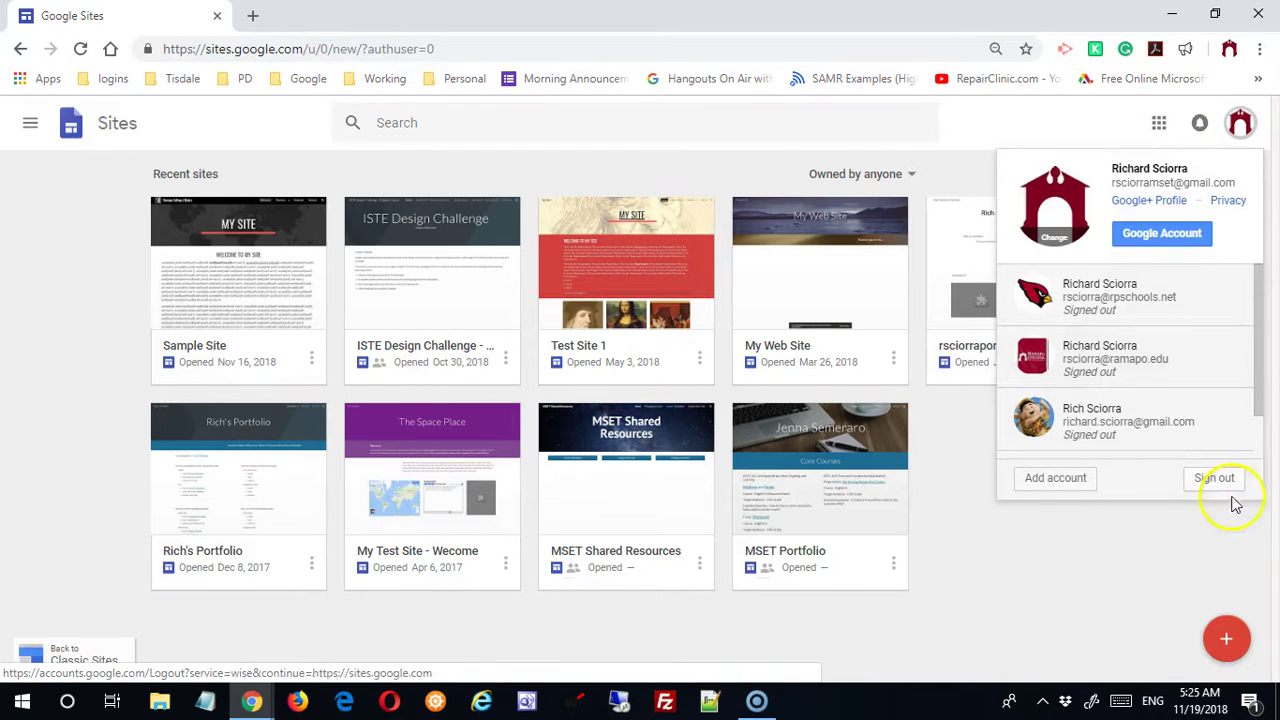
click(900, 126)
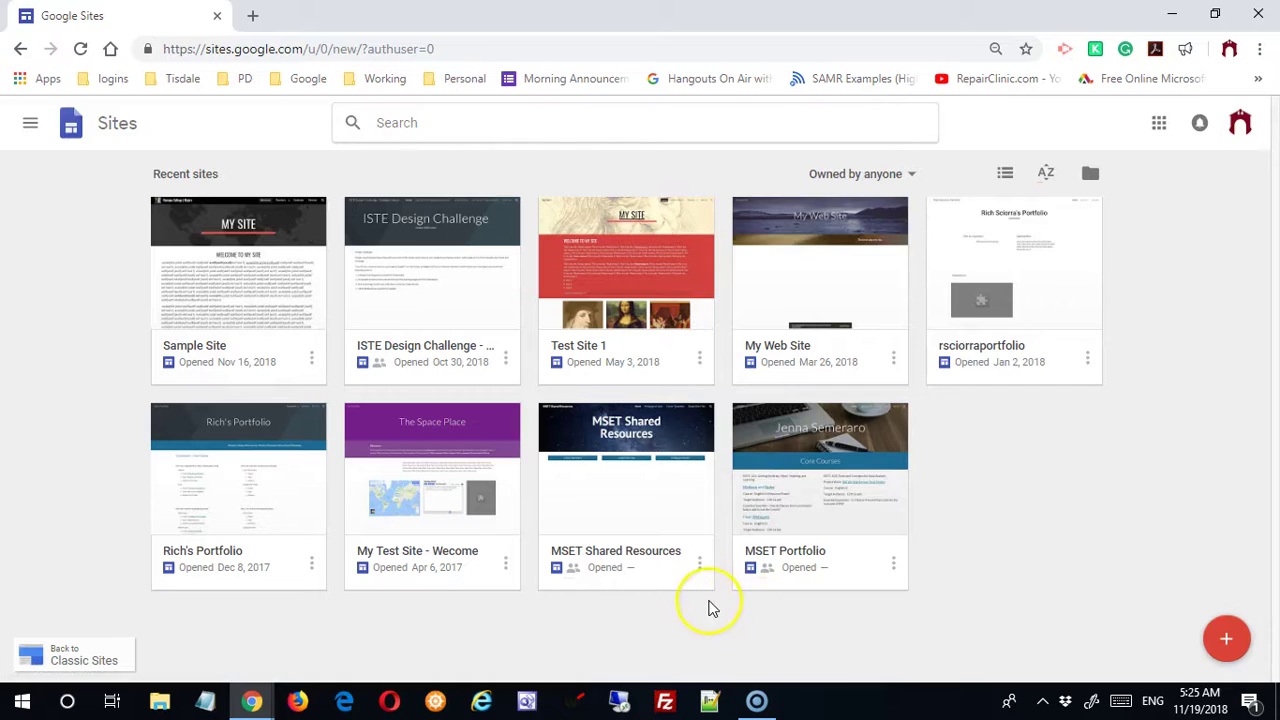